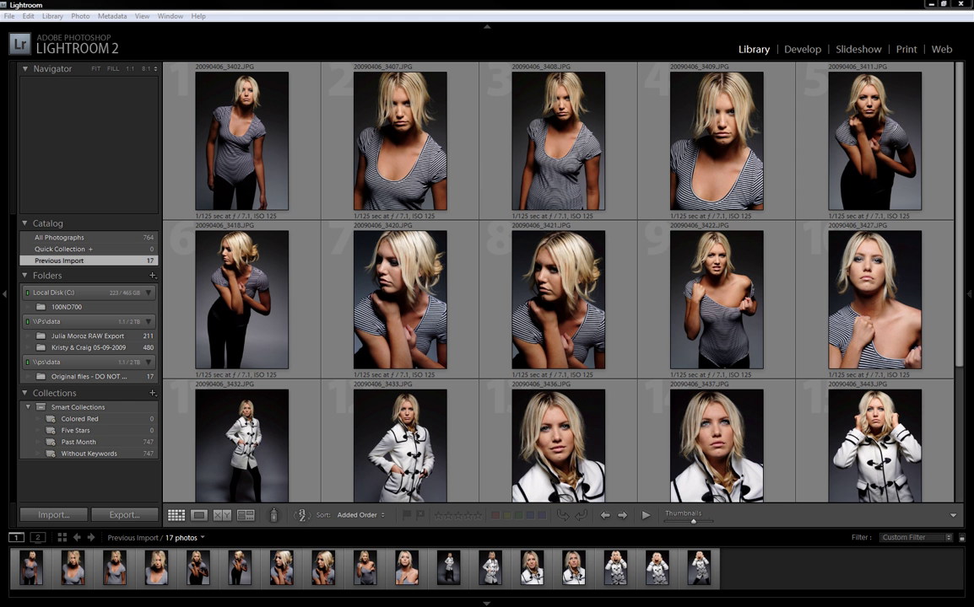
Open photo 20090406_3427.JPG from the library grid in the single-image Loupe view.
left_click(858, 312)
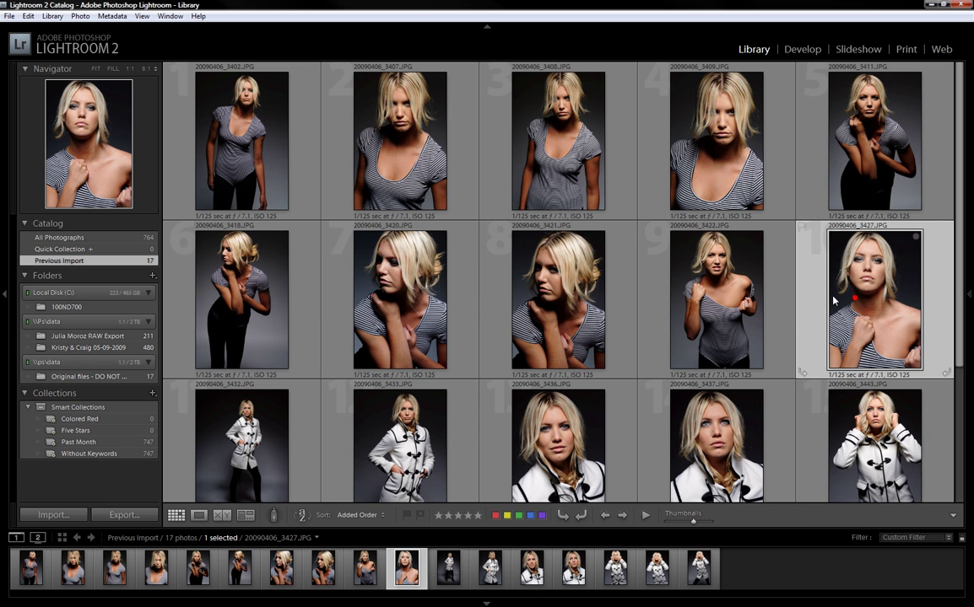
key("e")
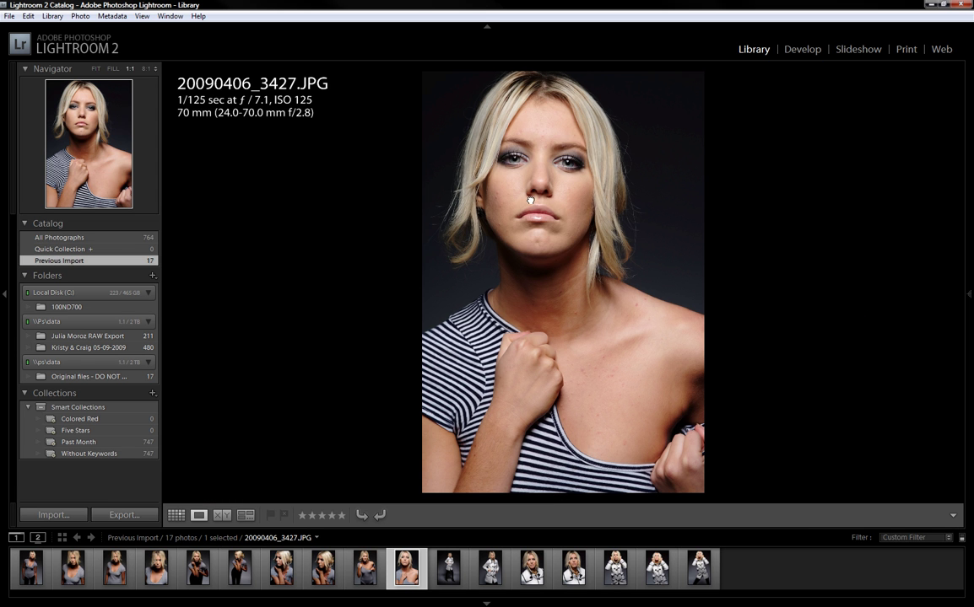
Examine the skin on the face at 1:1, checking the forehead, cheeks, mouth area and chin for blemishes.
left_click(531, 200)
left_click_drag(450, 191, 404, 413)
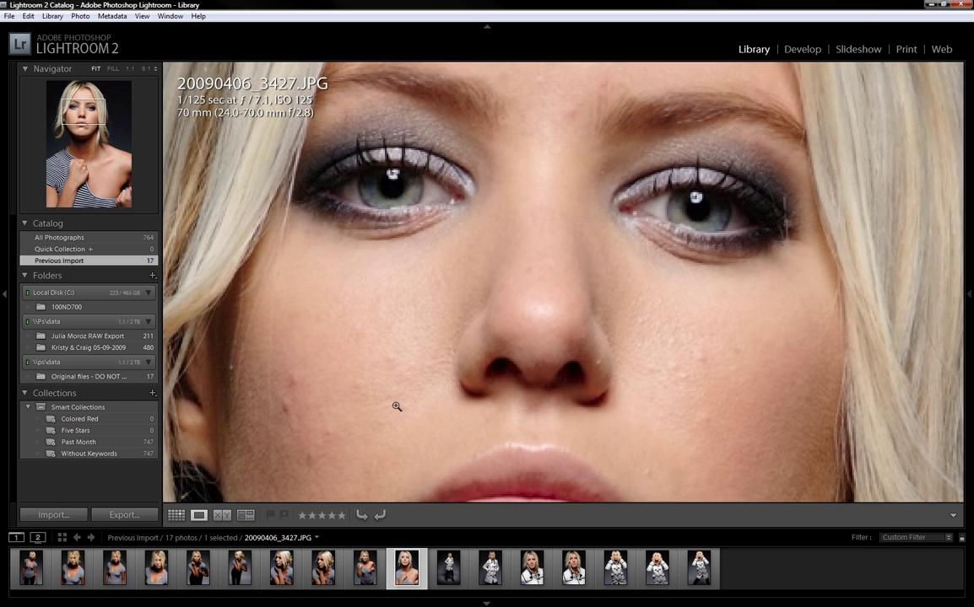
left_click(397, 407)
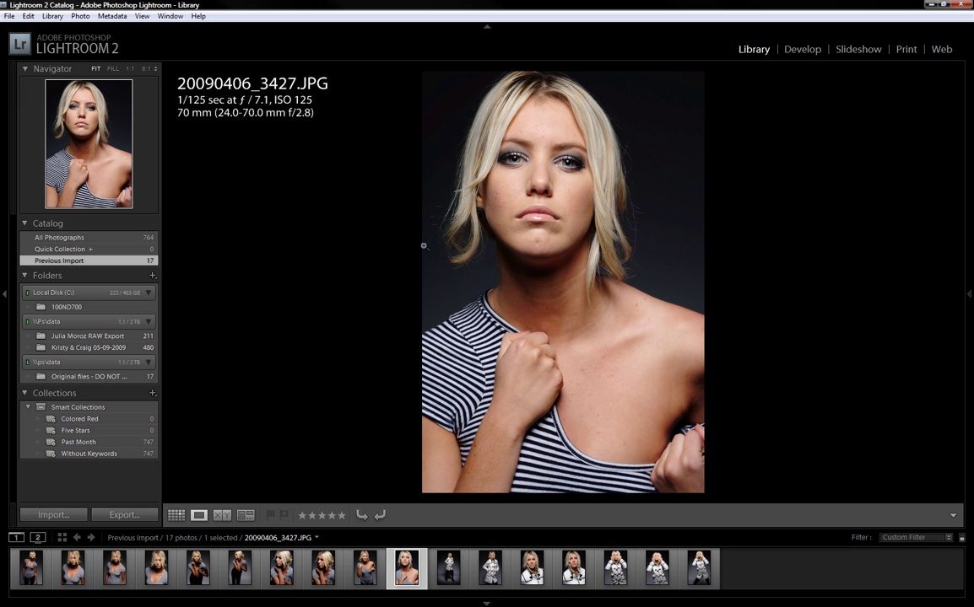
left_click(513, 191)
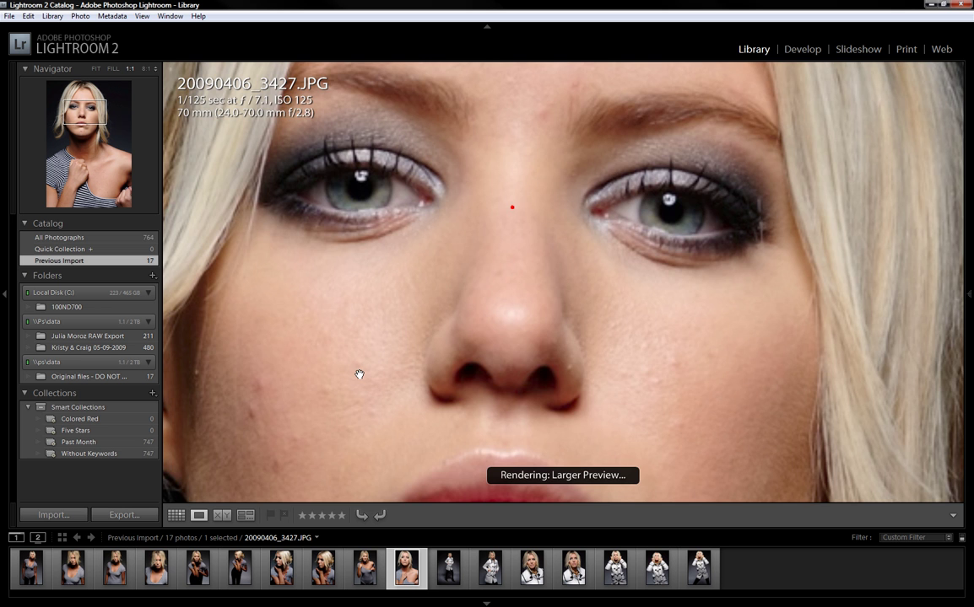
left_click_drag(360, 374, 411, 259)
left_click(411, 259)
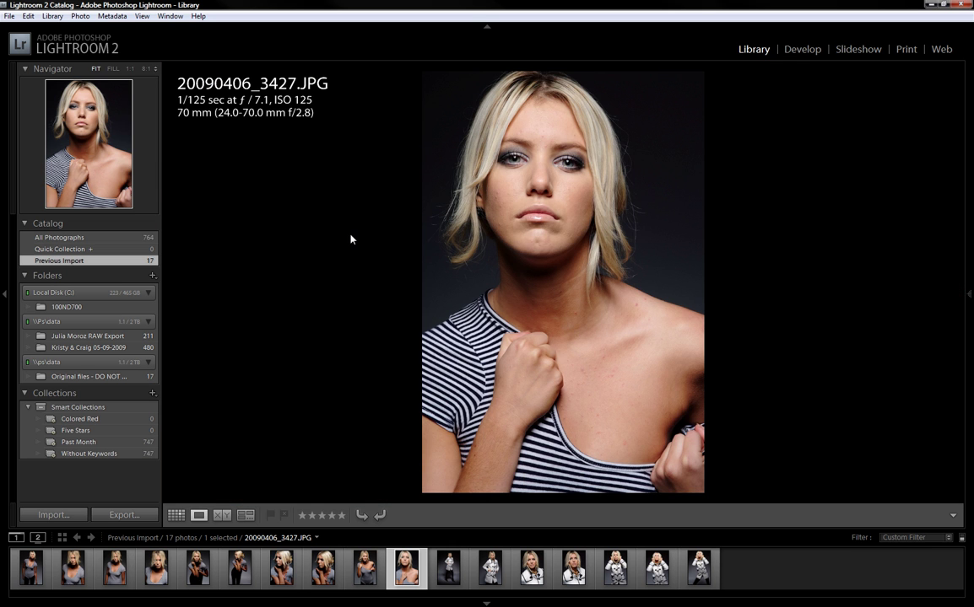
left_click(522, 195)
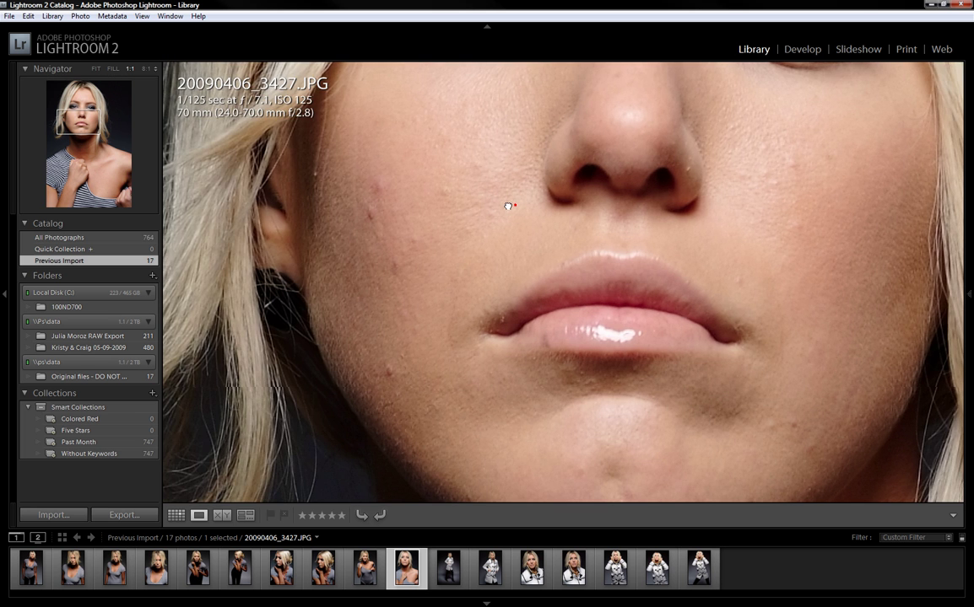
left_click_drag(513, 205, 348, 186)
Bring the photo into the Develop module, check the face at 1:1, and open it for editing in Adobe Photoshop CS4.
left_click(803, 49)
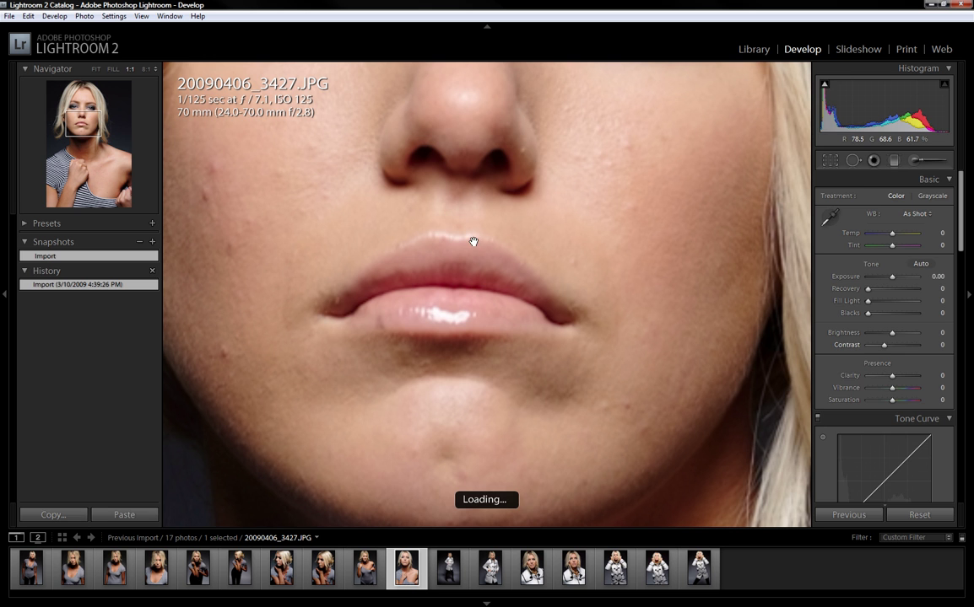
left_click_drag(418, 211, 445, 298)
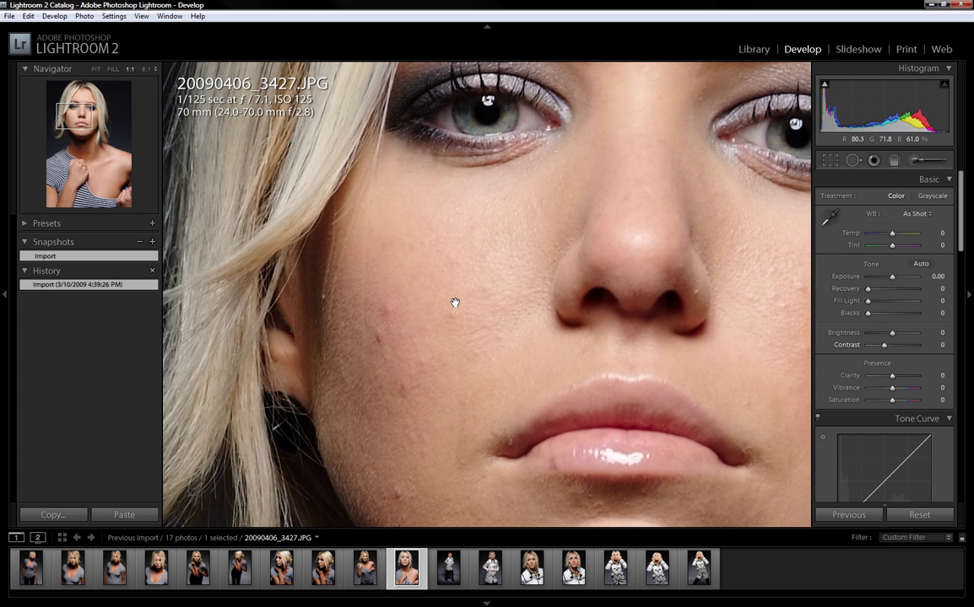
left_click_drag(449, 279, 380, 257)
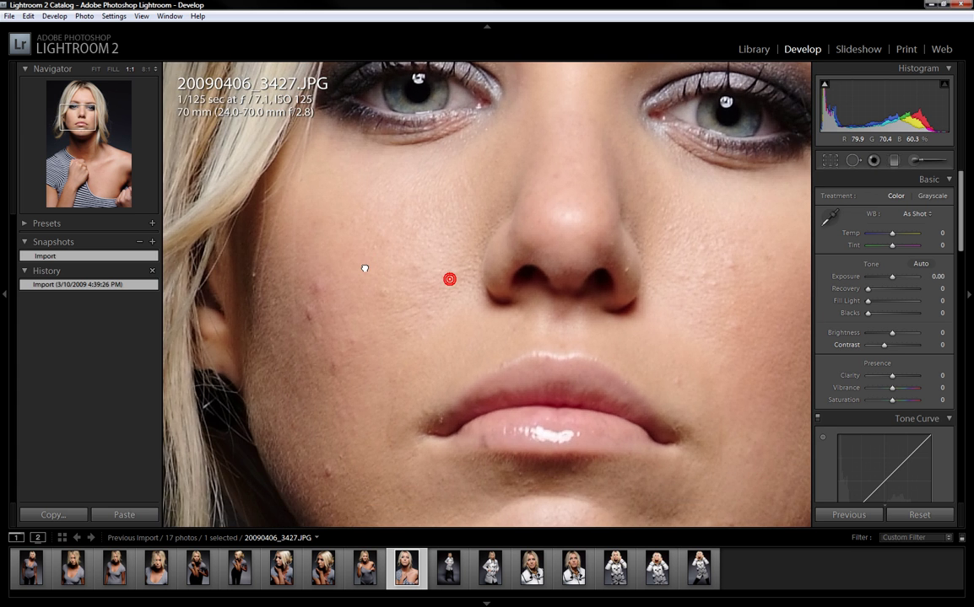
left_click(365, 269)
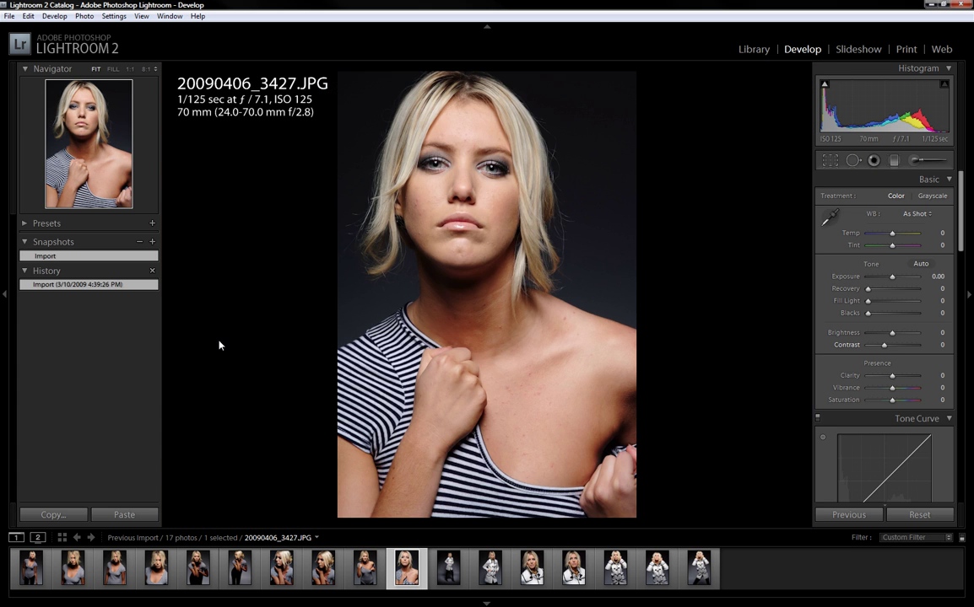
right_click(461, 231)
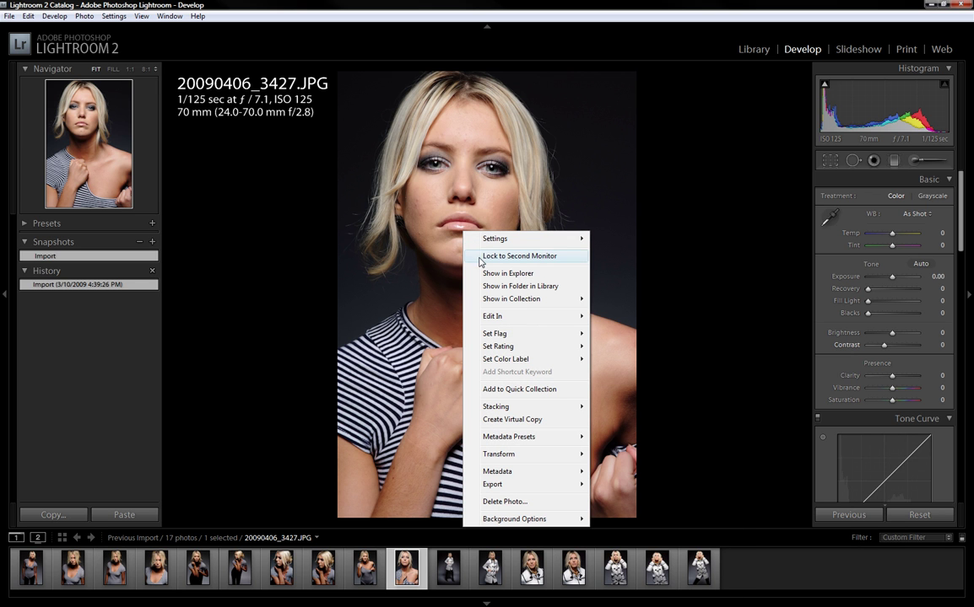
mouse_move(557, 316)
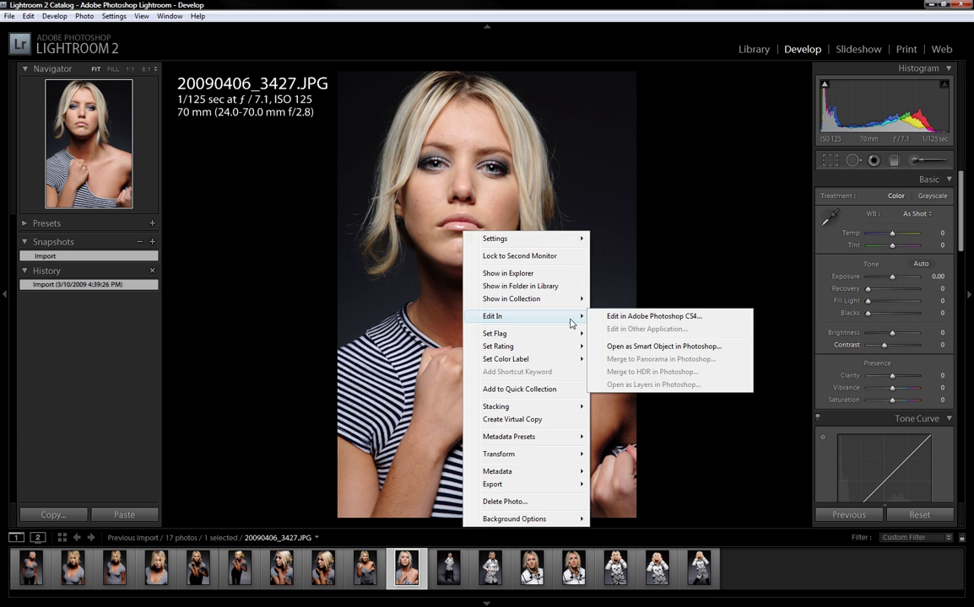
left_click(628, 317)
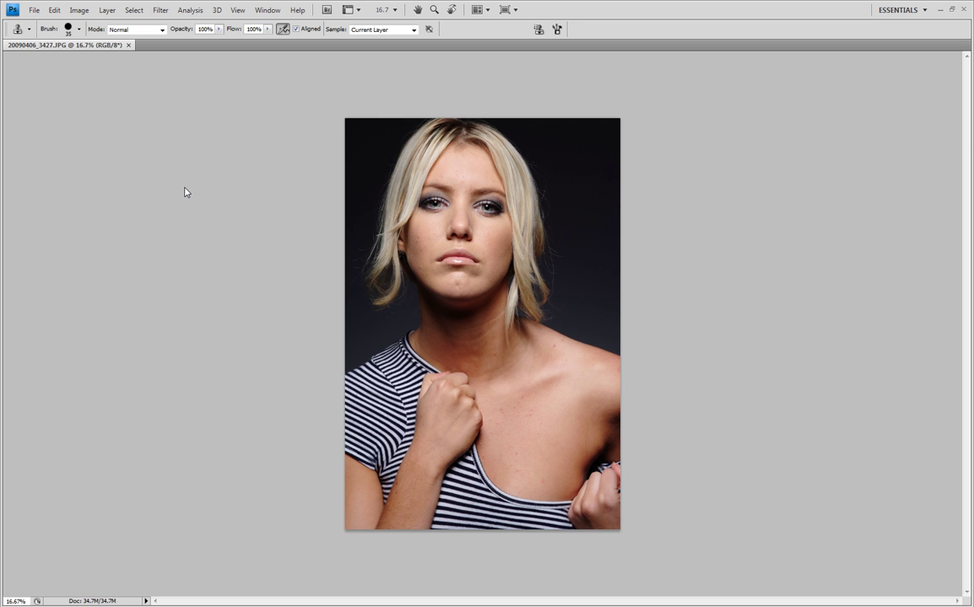
Show the forehead at 100% and set up the Spot Healing Brush with a softer edge by lowering its hardness.
key("ctrl+1")
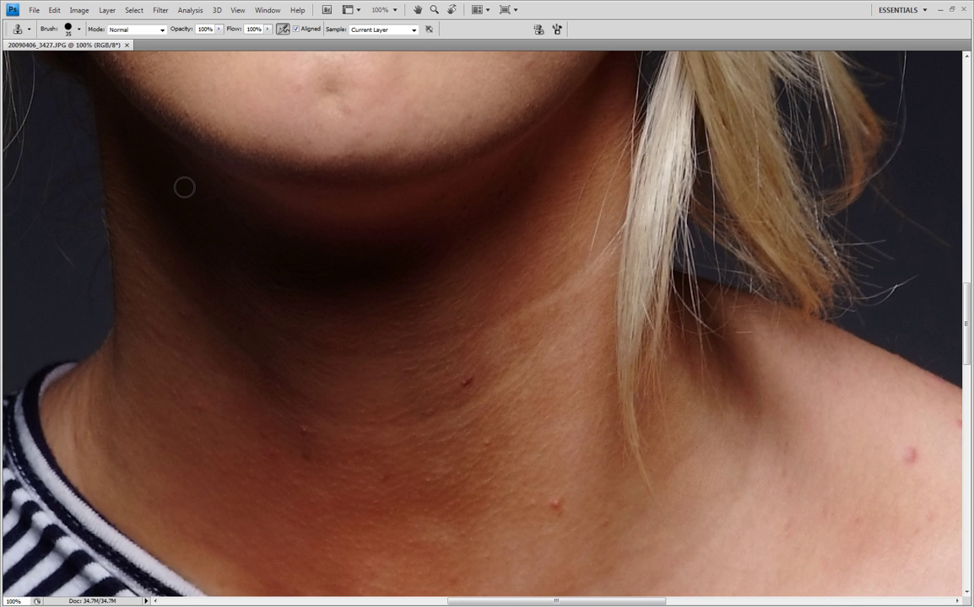
left_click_drag(270, 169, 308, 202)
scroll(308, 202, "up", 10)
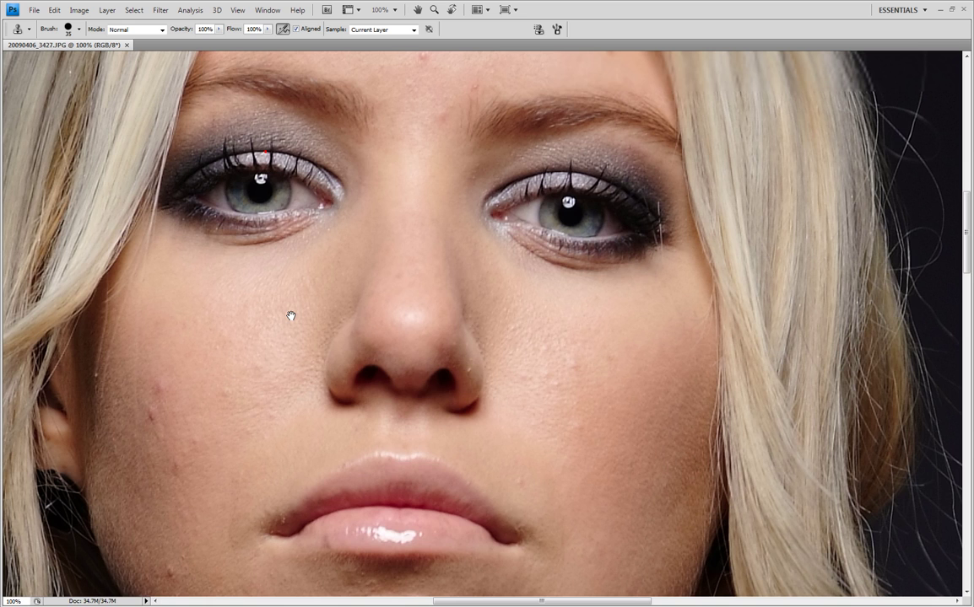
left_click_drag(259, 452, 279, 524)
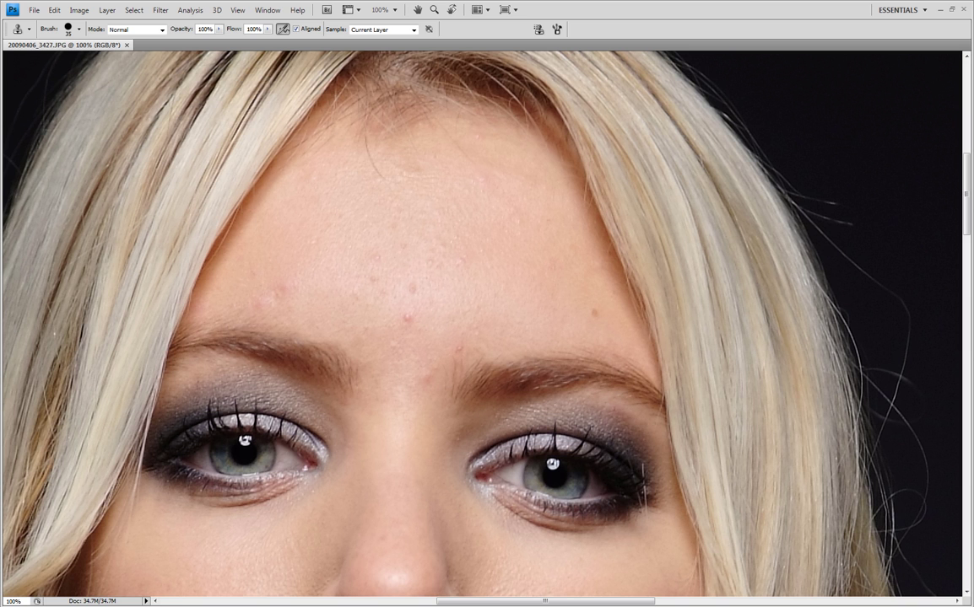
key("j")
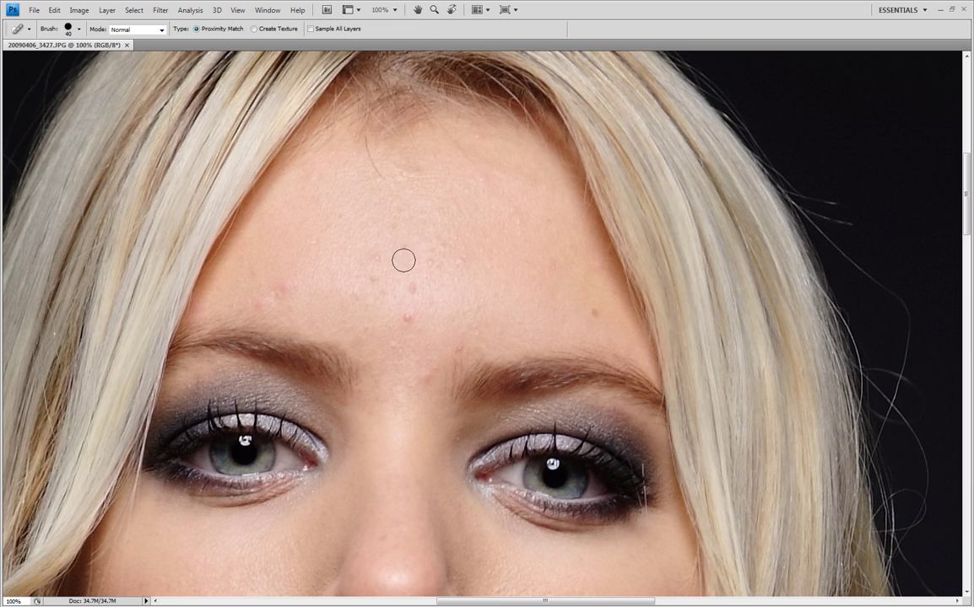
left_click(79, 30)
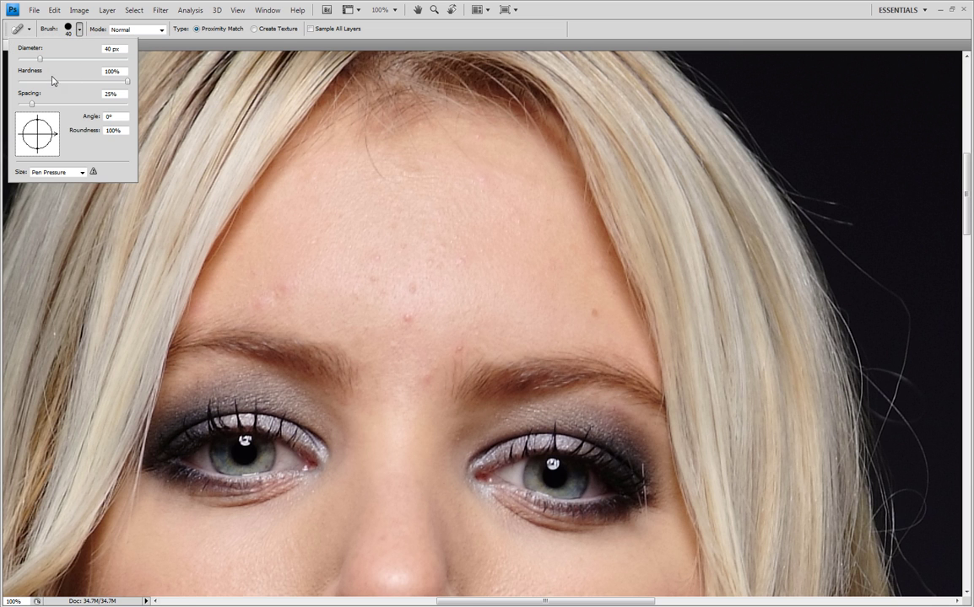
left_click_drag(97, 87, 74, 85)
key("Return")
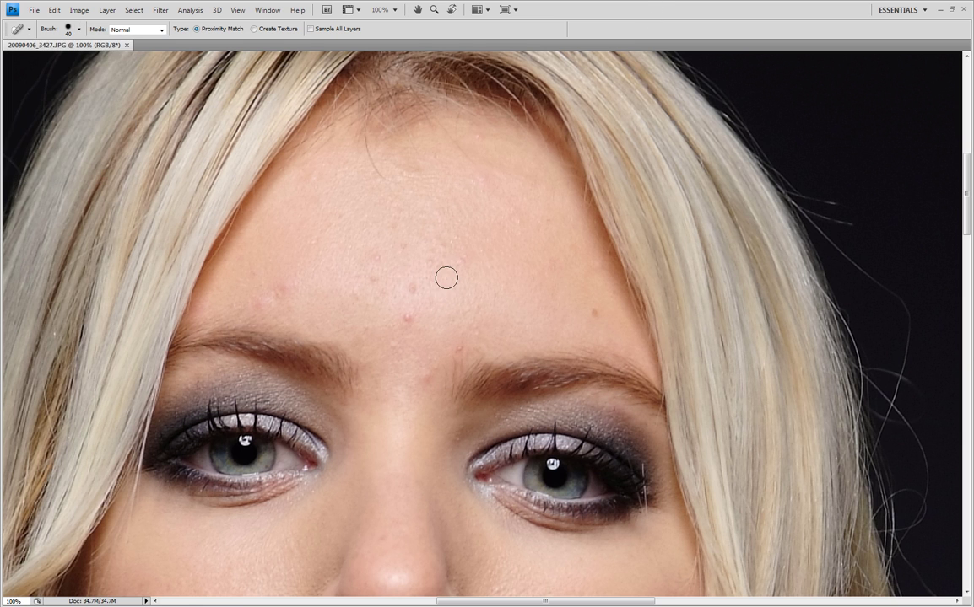
Remove the red spots and small blemishes across the forehead and between the eyebrows with the Spot Healing Brush.
left_click(412, 289)
left_click(408, 318)
left_click(591, 310)
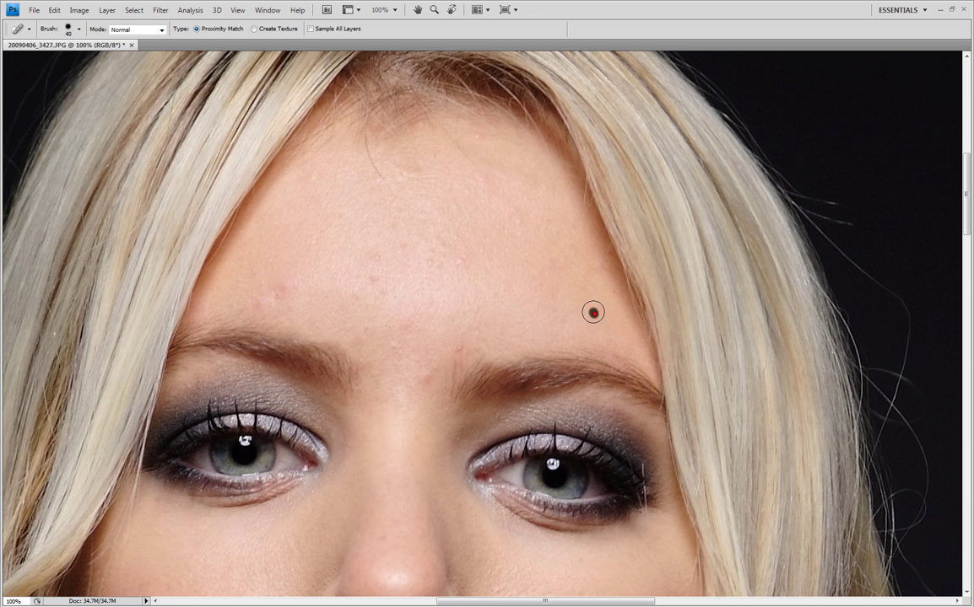
left_click(457, 347)
left_click(399, 341)
left_click(405, 243)
left_click(284, 292)
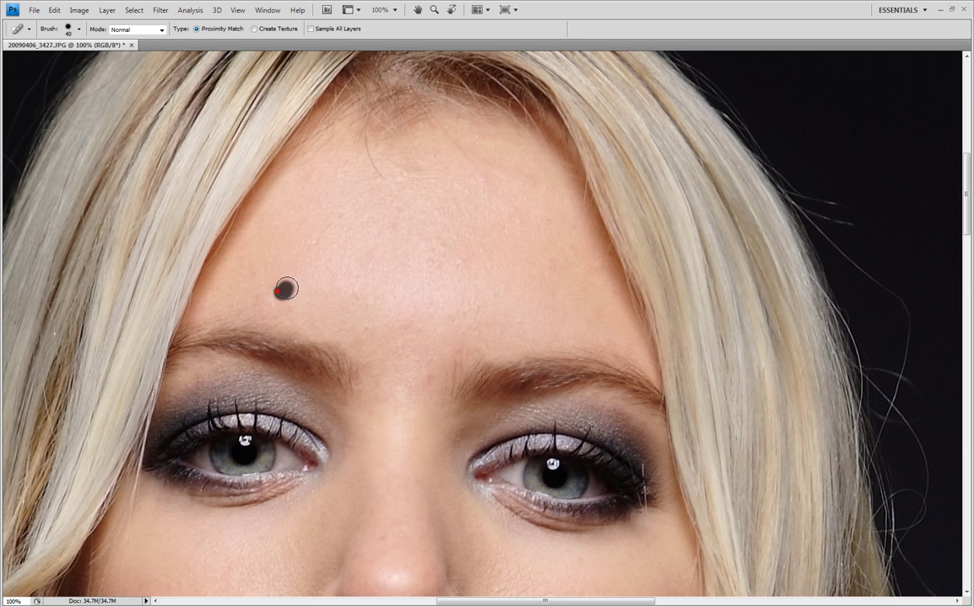
left_click(245, 271)
left_click(426, 264)
left_click(382, 287)
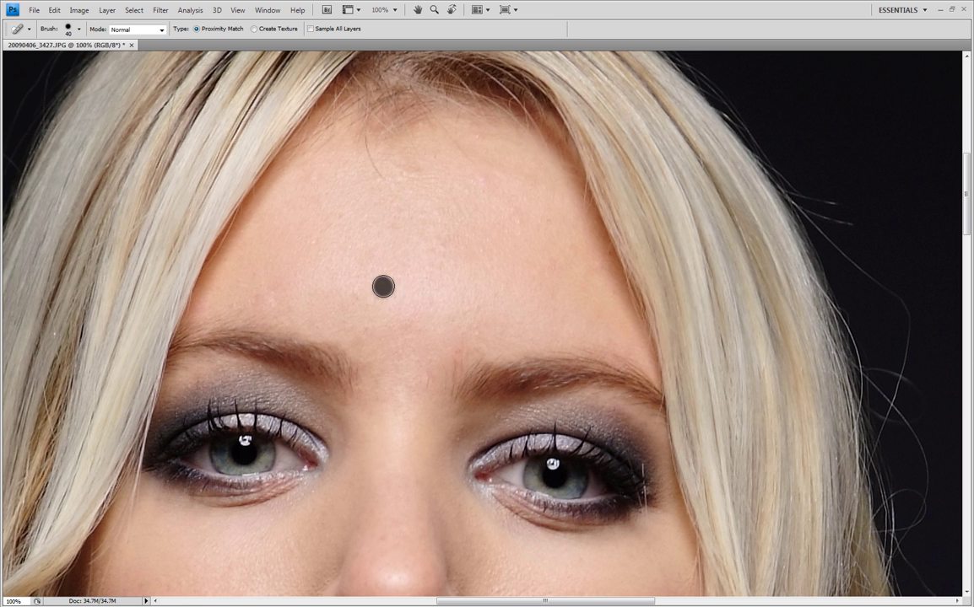
left_click(350, 247)
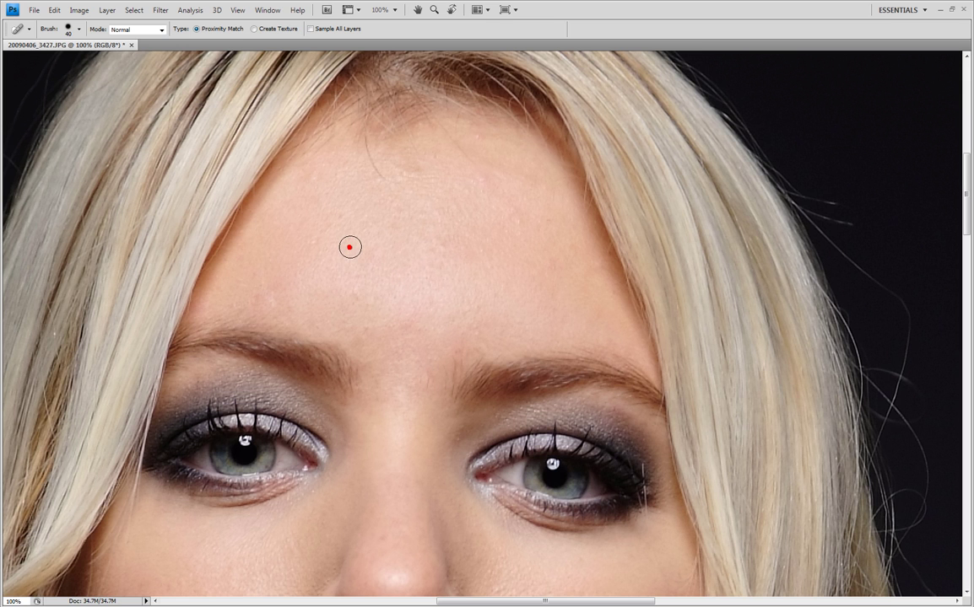
Heal the blemishes and bumps on both cheeks and beside the upper lip with the Spot Healing Brush.
scroll(388, 306, "down", 3)
scroll(389, 306, "down", 6)
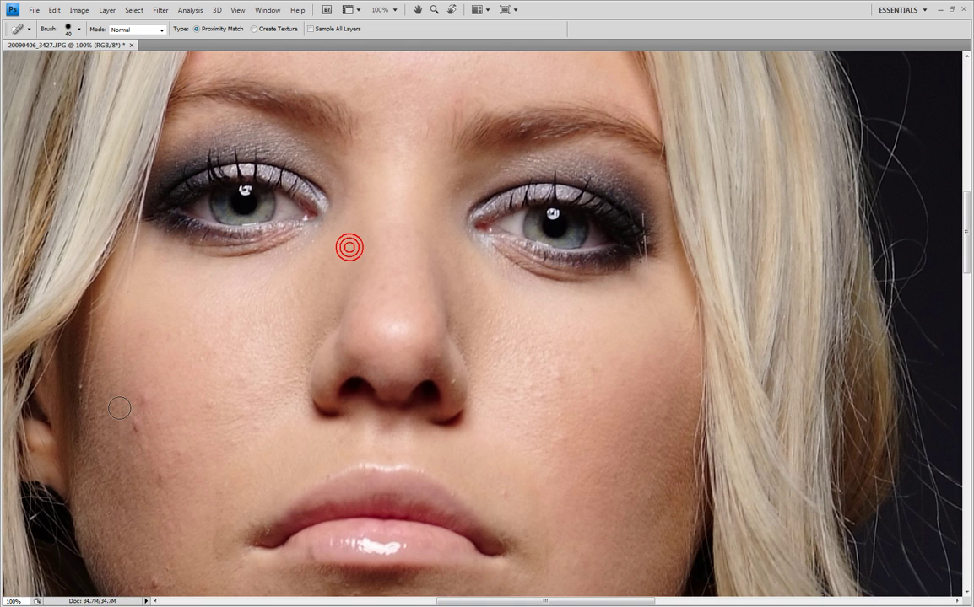
left_click(139, 442)
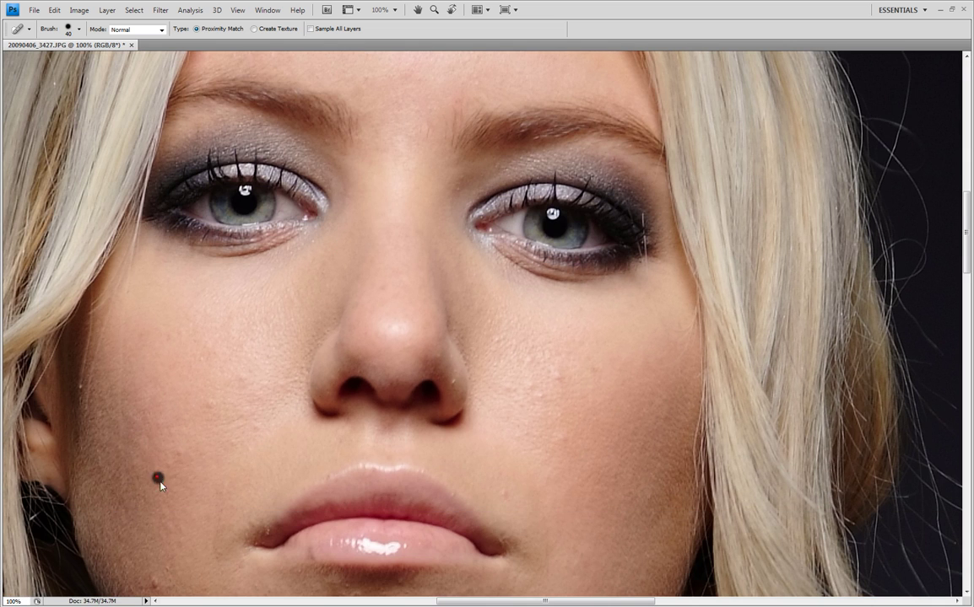
left_click(179, 459)
left_click(244, 378)
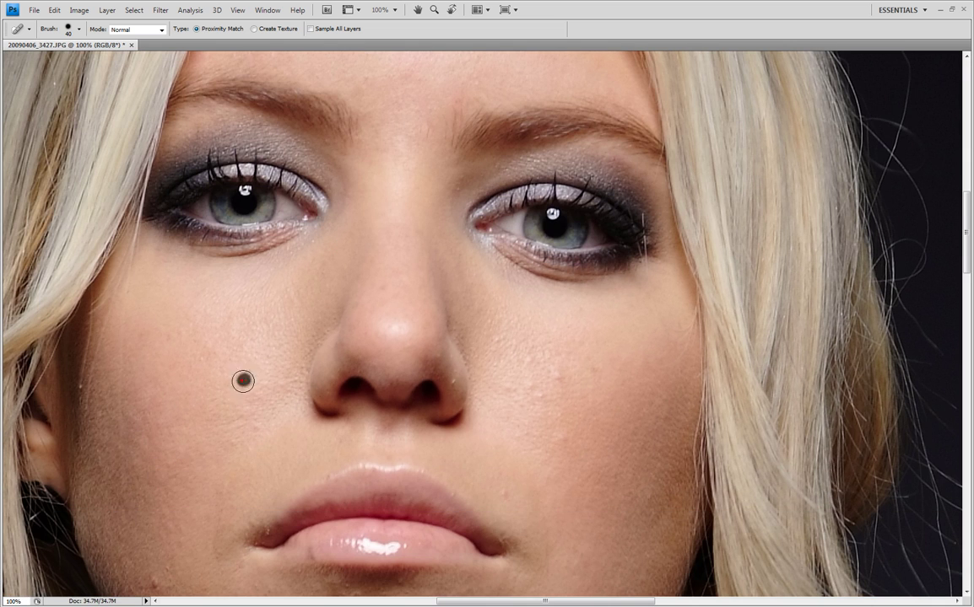
left_click(530, 359)
left_click(537, 397)
left_click(562, 444)
left_click(500, 495)
left_click(591, 374)
Heal the remaining spots on the lower cheeks, jaw and chin with the Spot Healing Brush.
scroll(224, 397, "down", 4)
left_click(155, 412)
left_click(152, 385)
left_click(530, 475)
left_click(392, 537)
left_click(347, 529)
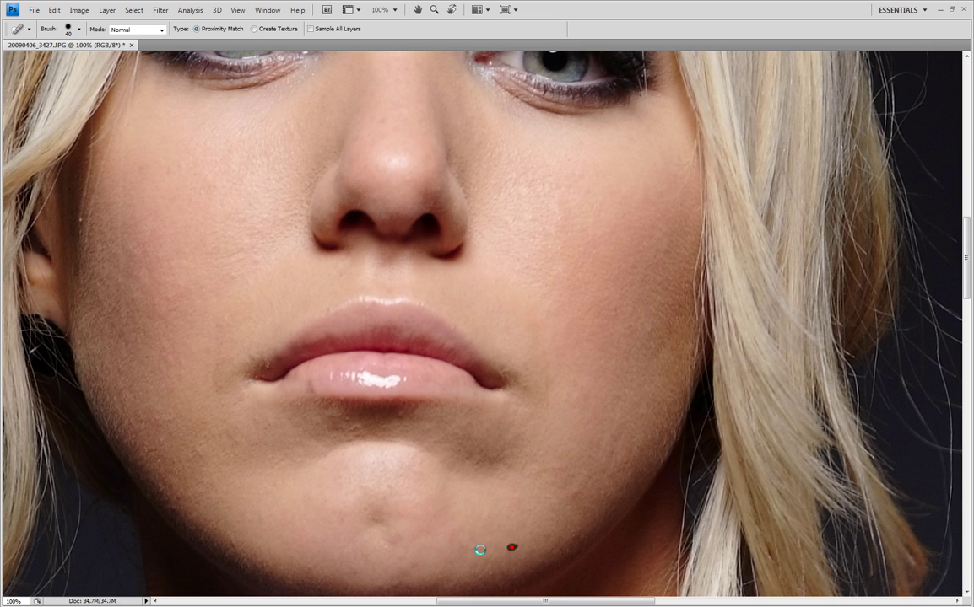
Recheck the face for leftover spots and heal the moles and bumps on the neck and throat.
scroll(422, 506, "down", 3)
scroll(293, 352, "up", 6)
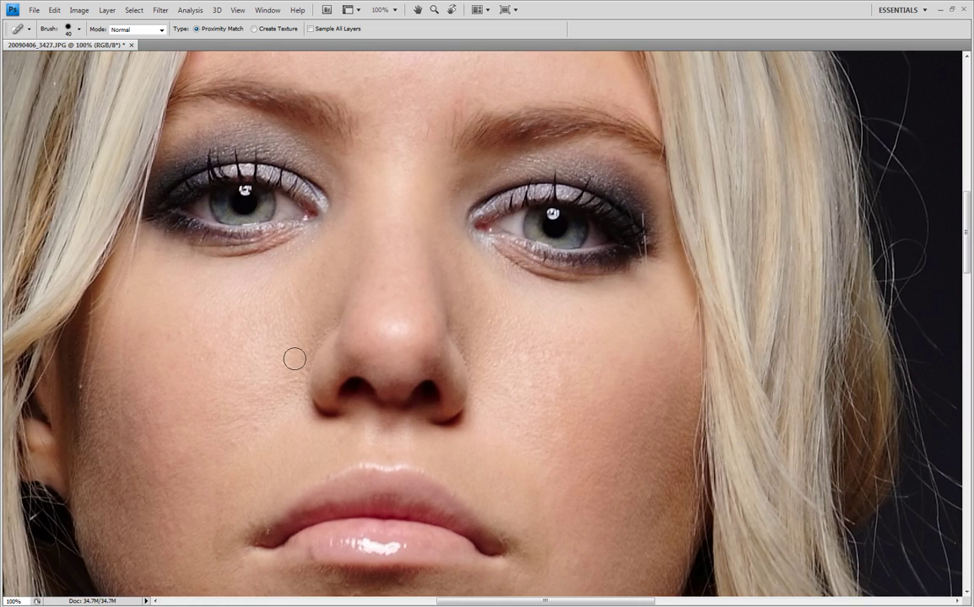
scroll(297, 365, "up", 3)
scroll(294, 364, "up", 2)
scroll(285, 368, "down", 5)
scroll(285, 369, "down", 10)
left_click(344, 360)
left_click(508, 312)
left_click(601, 436)
left_click(501, 510)
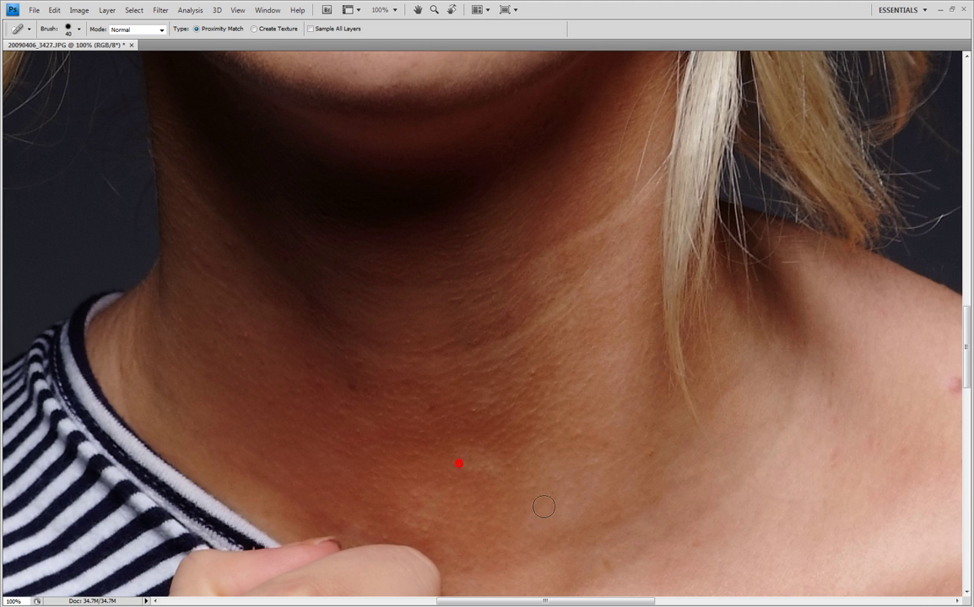
Heal the red marks on the bare shoulder and the upper chest below the collarbone.
scroll(515, 511, "down", 5)
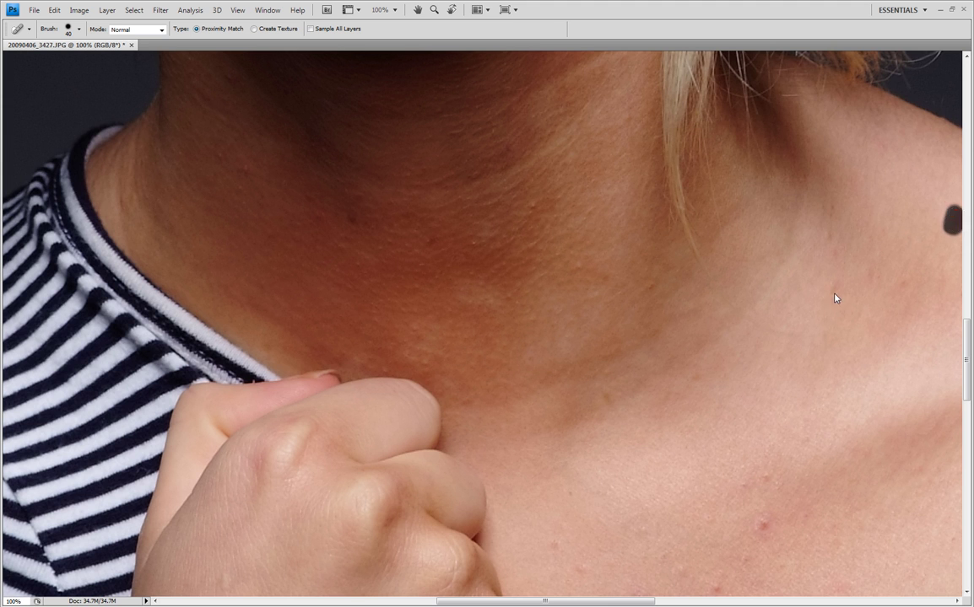
scroll(724, 371, "down", 5)
left_click(763, 349)
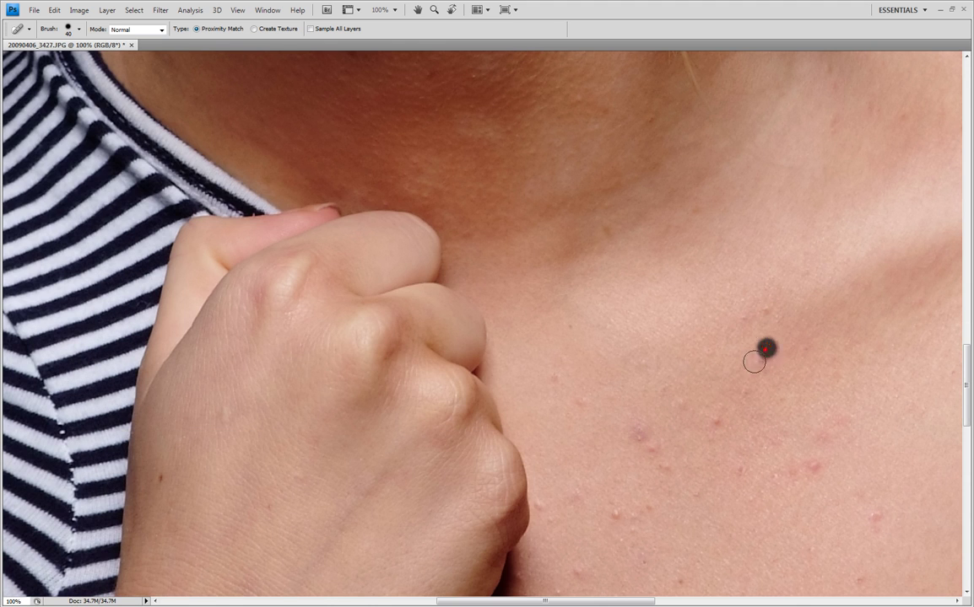
left_click(637, 433)
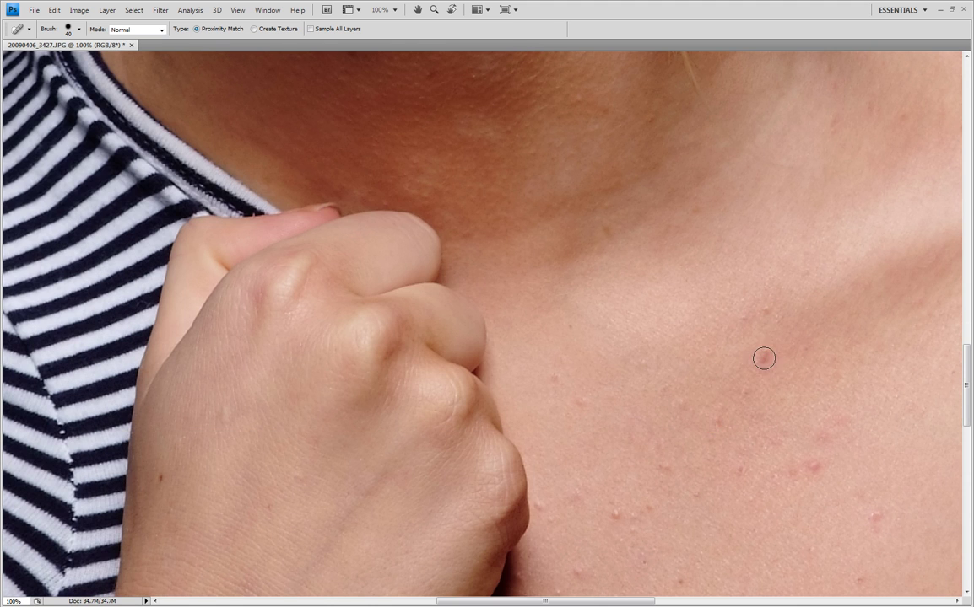
left_click(745, 320)
left_click(561, 378)
Heal the bumps and red spots on the chest beside the fist and across the middle chest with the Spot Healing Brush.
scroll(584, 472, "down", 5)
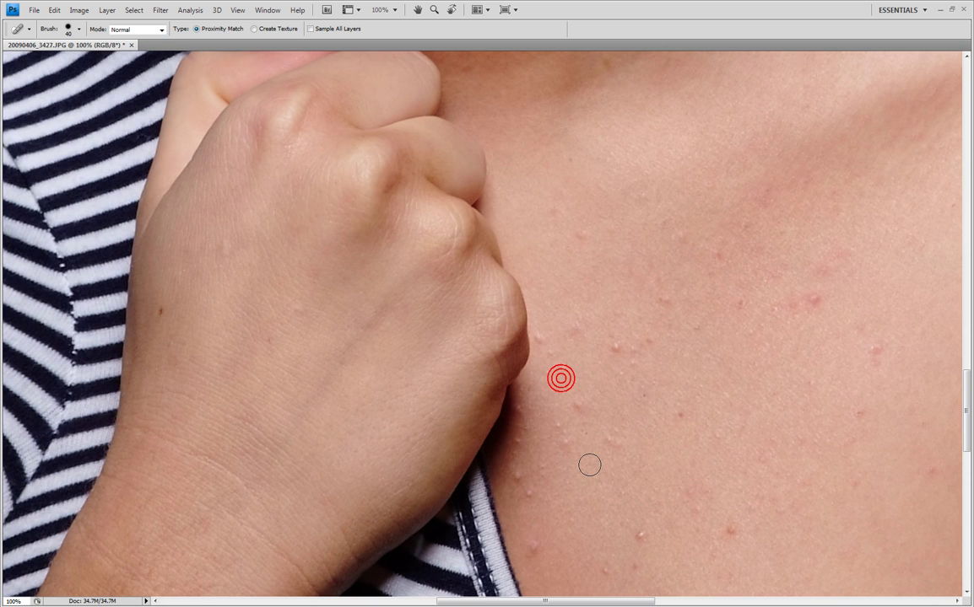
left_click(615, 344)
left_click(578, 403)
left_click(557, 430)
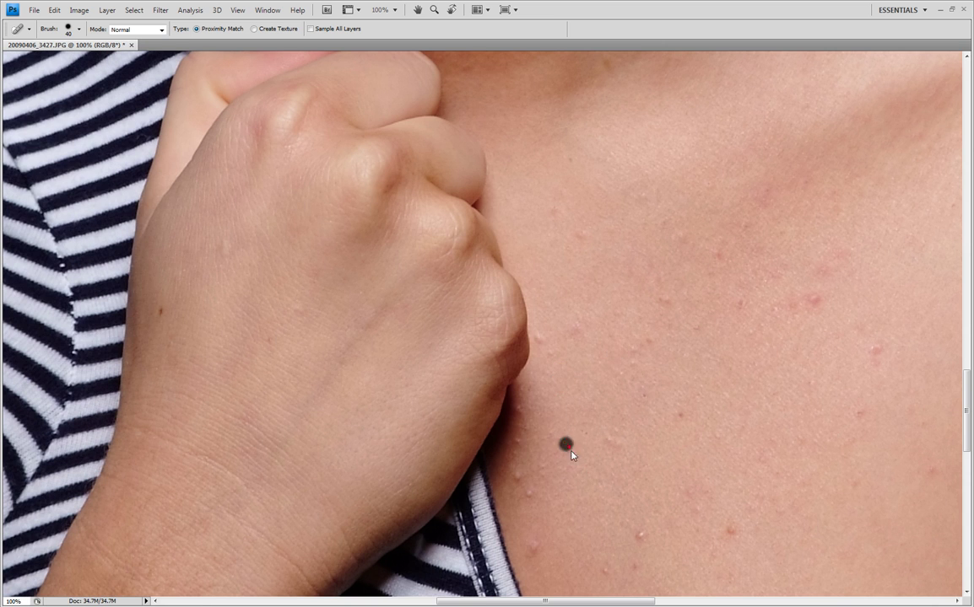
left_click(528, 497)
left_click(524, 539)
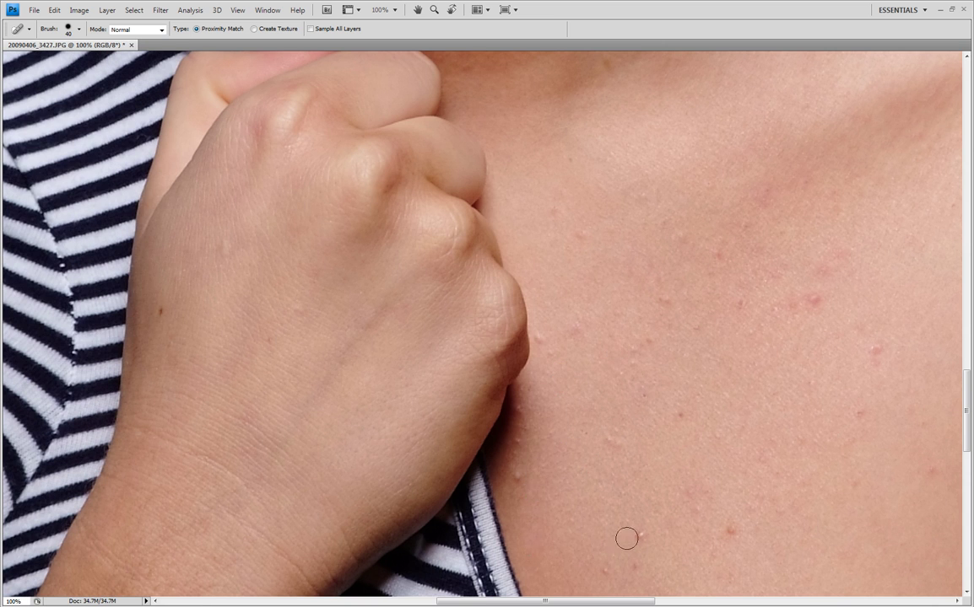
left_click(612, 566)
left_click(729, 532)
left_click(814, 296)
left_click(878, 351)
Heal the red marks on the lower chest above the neckline and the spots towards the armpit.
scroll(841, 384, "down", 6)
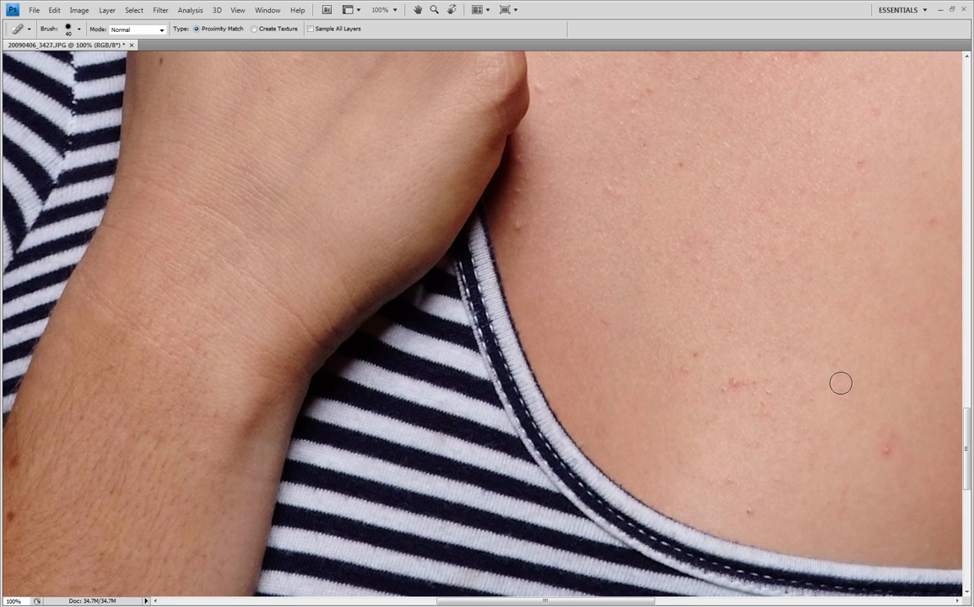
left_click(735, 386)
left_click(897, 431)
mouse_move(924, 512)
left_mouse_down()
mouse_move(522, 473)
mouse_move(480, 337)
mouse_move(563, 487)
left_mouse_up()
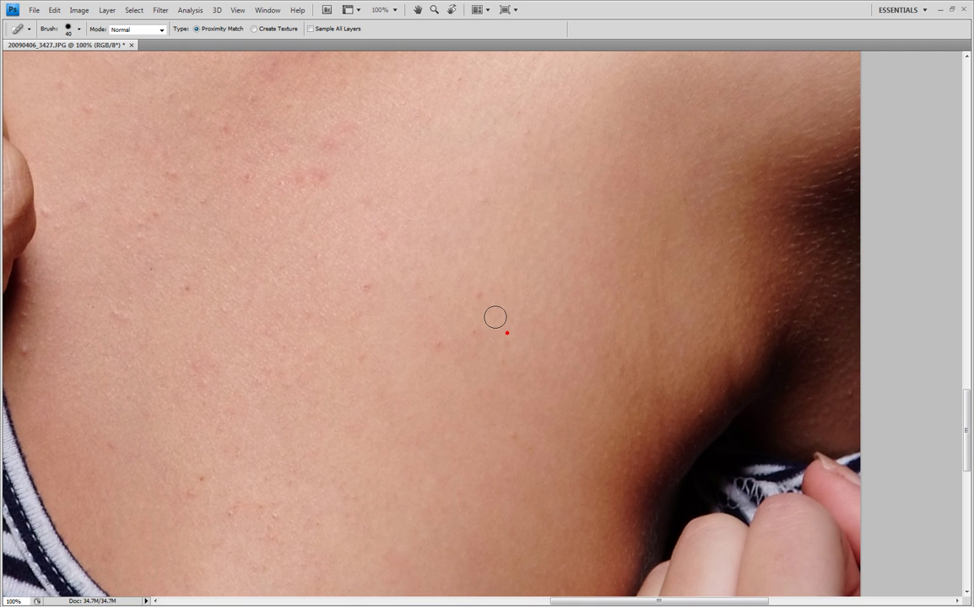
left_click(361, 282)
left_click(437, 345)
left_click(518, 438)
Heal the red marks and spots on the bare shoulder and above the collarbone with the Spot Healing Brush.
scroll(497, 348, "up", 5)
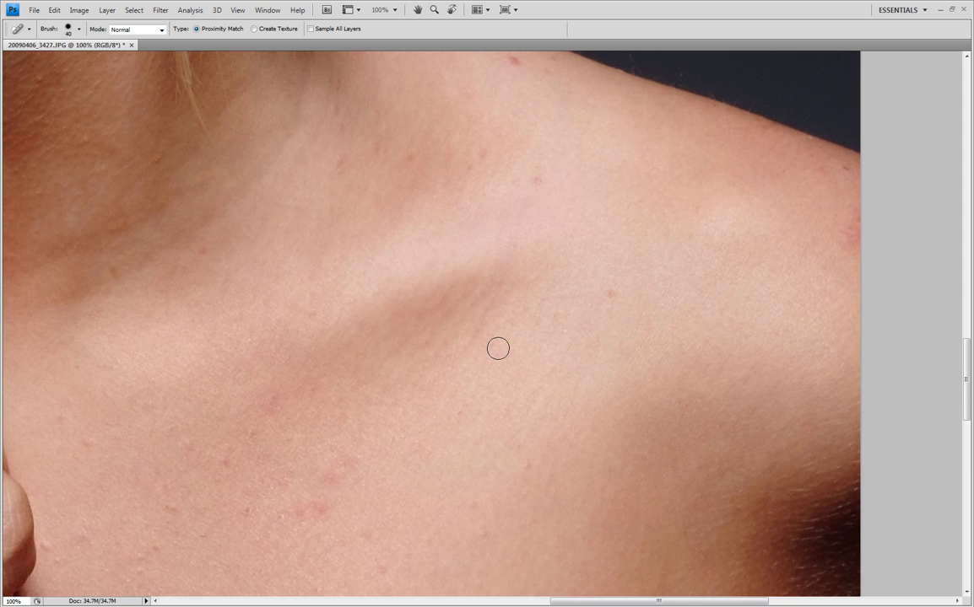
scroll(497, 348, "up", 3)
left_click(515, 228)
left_click(537, 343)
left_click(487, 324)
left_click(411, 338)
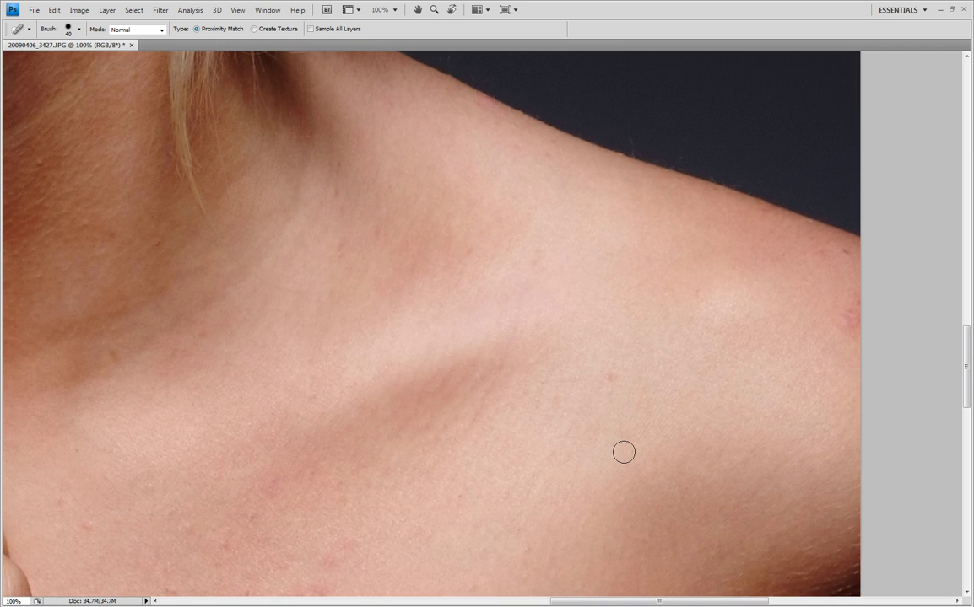
scroll(615, 449, "down", 3)
scroll(615, 450, "up", 3)
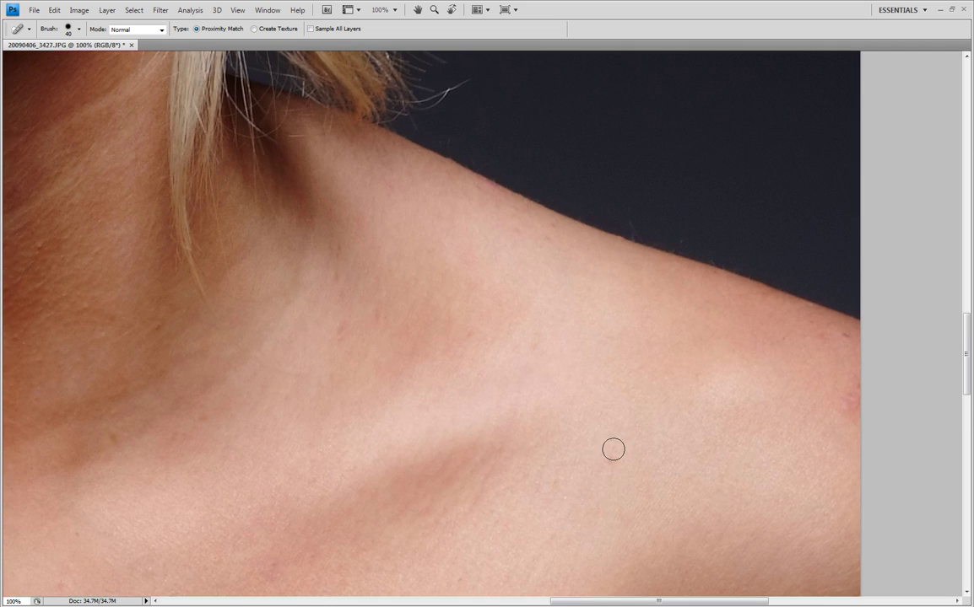
left_click(609, 460)
scroll(422, 434, "up", 4)
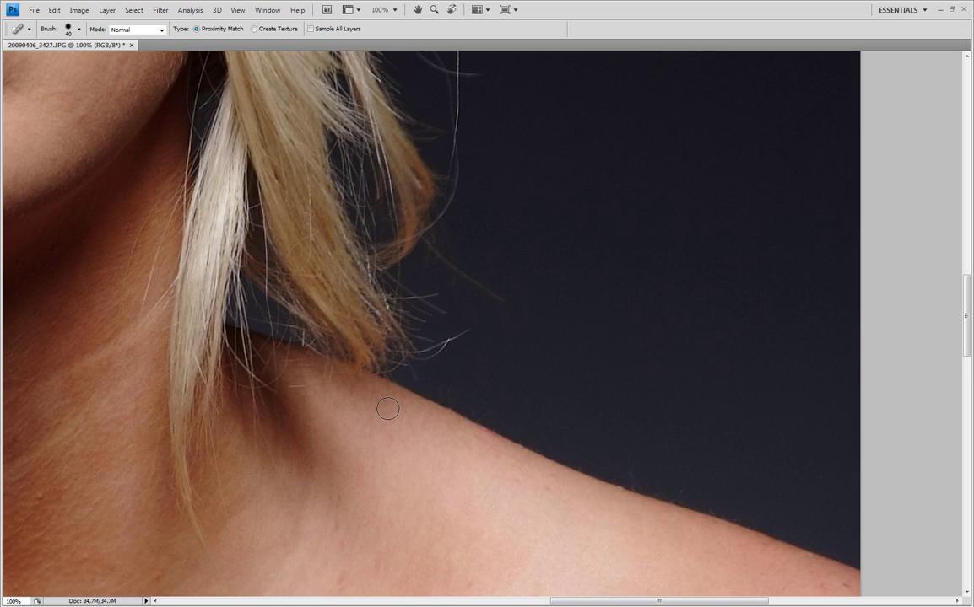
Heal the remaining red patches on the upper chest below the collarbone.
scroll(387, 409, "up", 1)
scroll(381, 484, "down", 8)
left_click(324, 430)
left_click(478, 448)
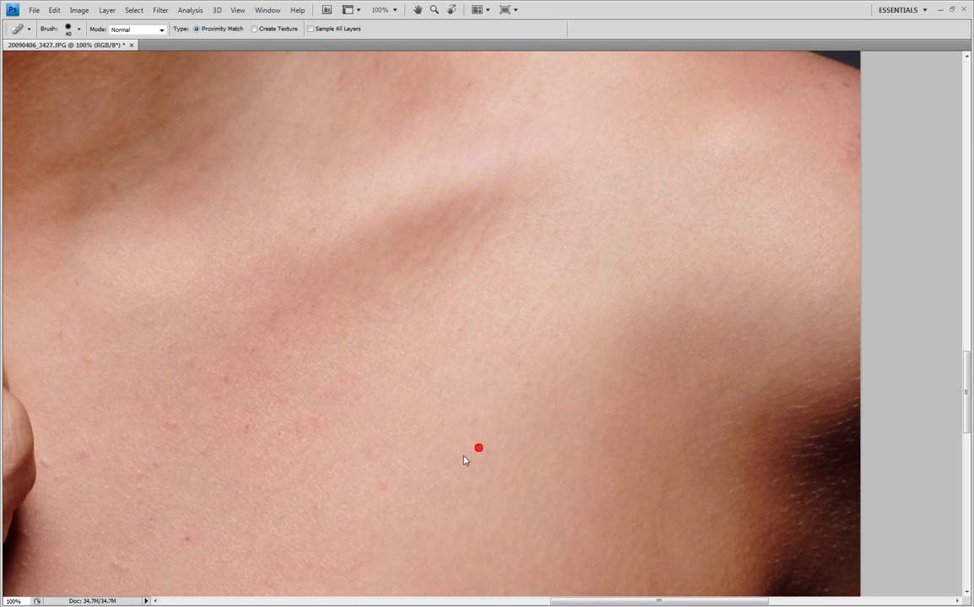
Save the retouched photo with the default options and switch back to Lightroom.
key("ctrl+0")
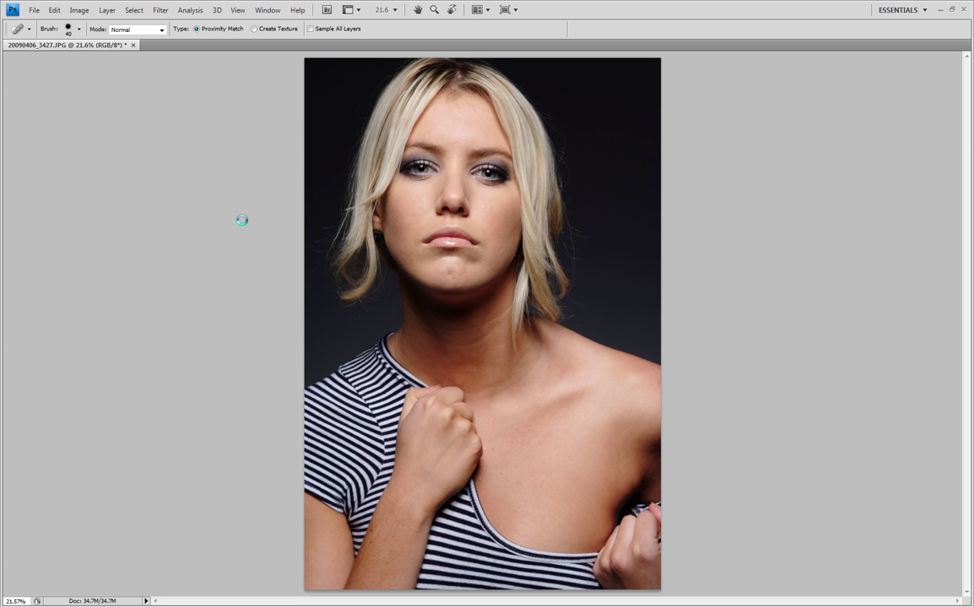
key("ctrl+s")
key("Return")
key("alt+Tab")
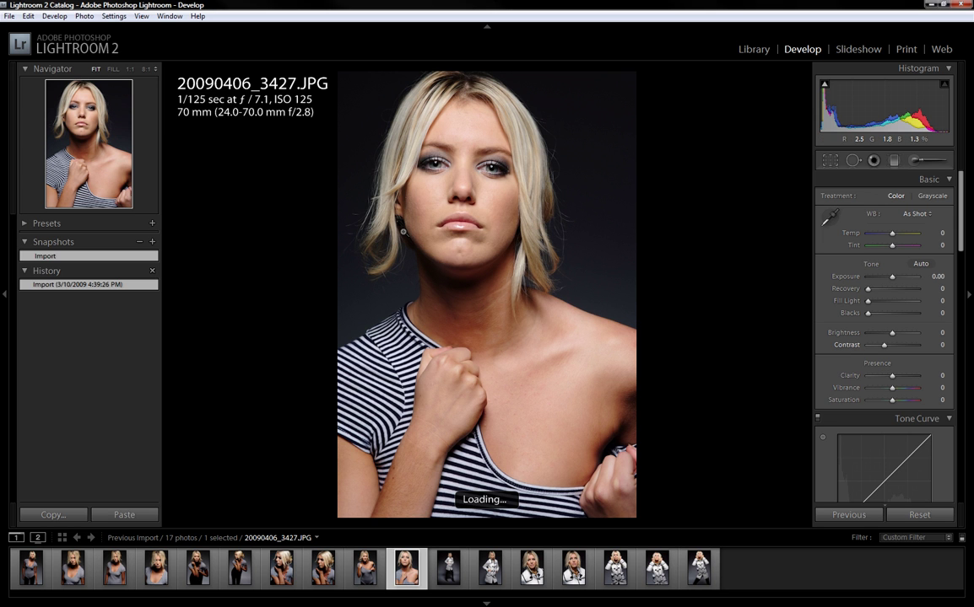
Hide the Navigator and History side panel and activate the Adjustment Brush with the Soften Skin effect for the face.
left_click(443, 238)
left_click_drag(447, 102, 452, 336)
left_click(451, 336)
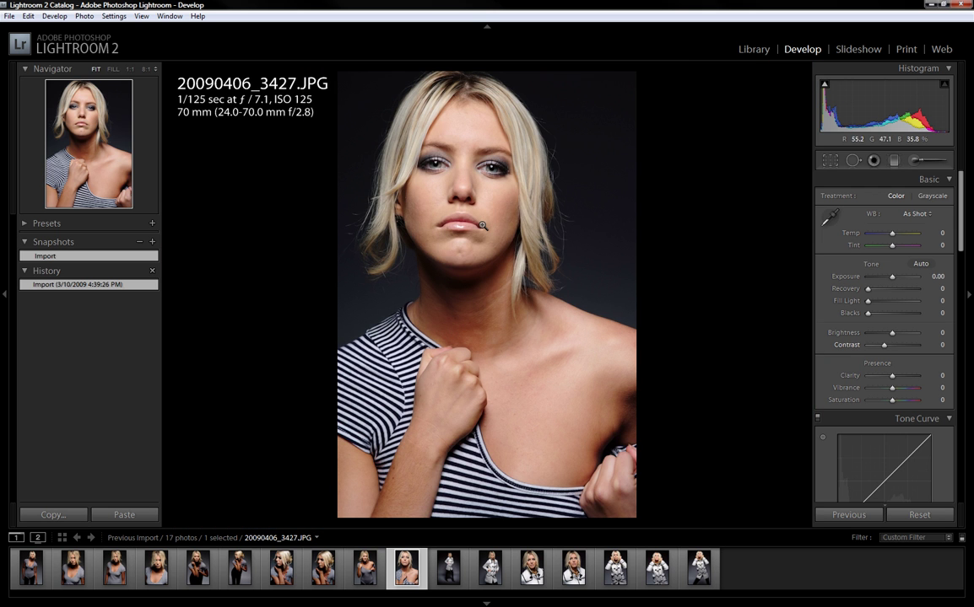
left_click(484, 152)
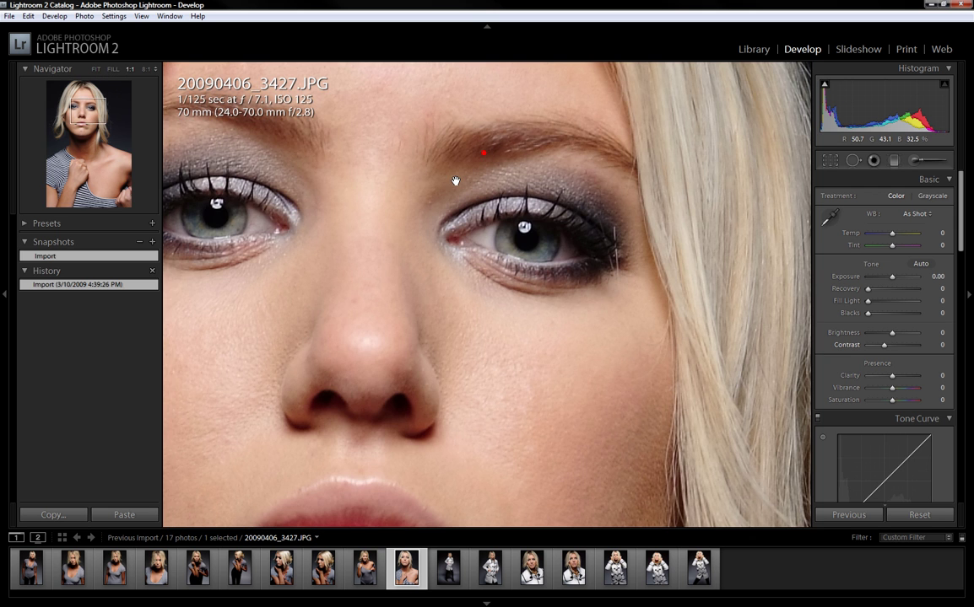
left_click(5, 295)
mouse_move(357, 346)
left_mouse_down()
mouse_move(434, 453)
mouse_move(393, 504)
left_mouse_up()
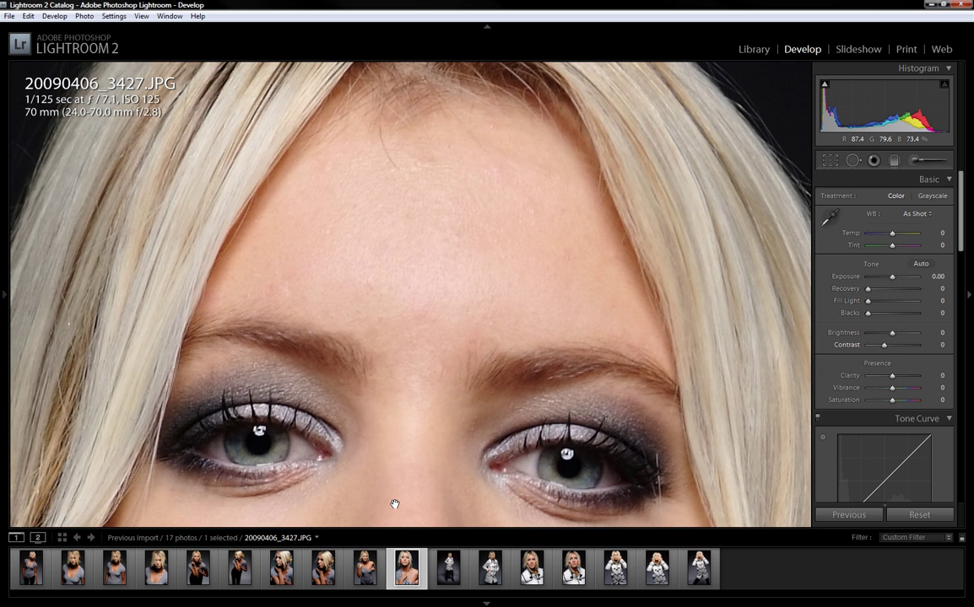
left_click_drag(429, 245, 414, 267)
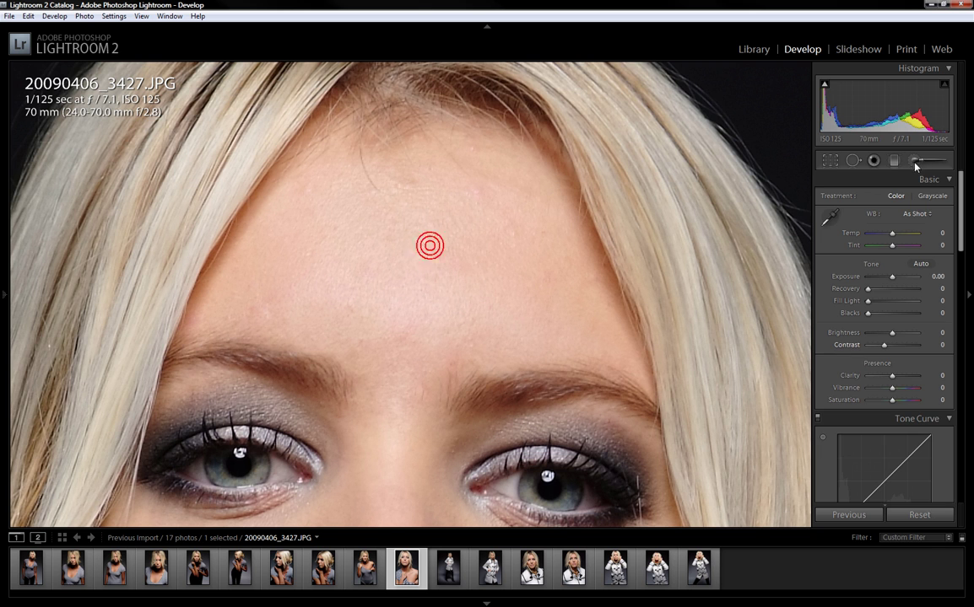
left_click(916, 161)
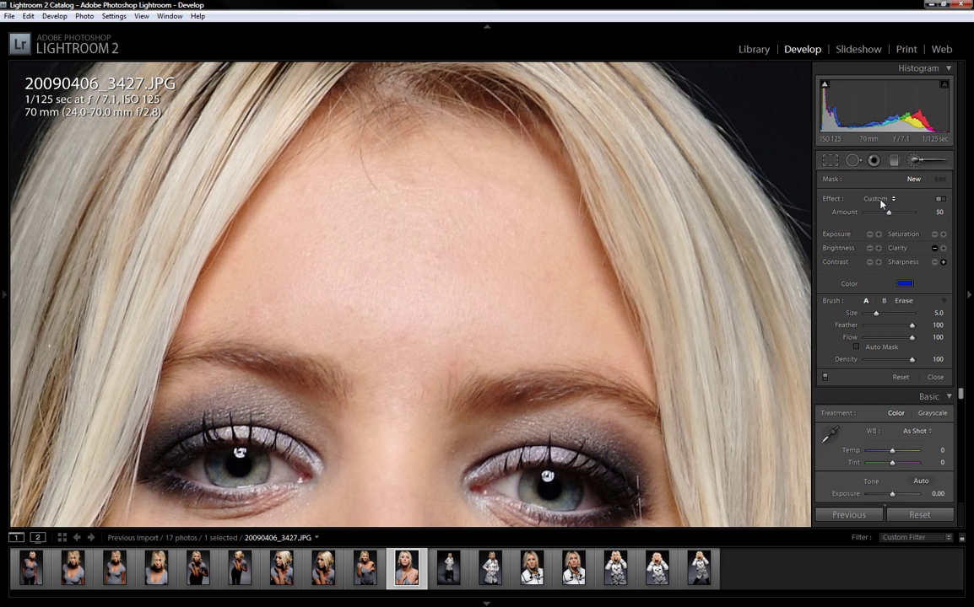
left_click(879, 199)
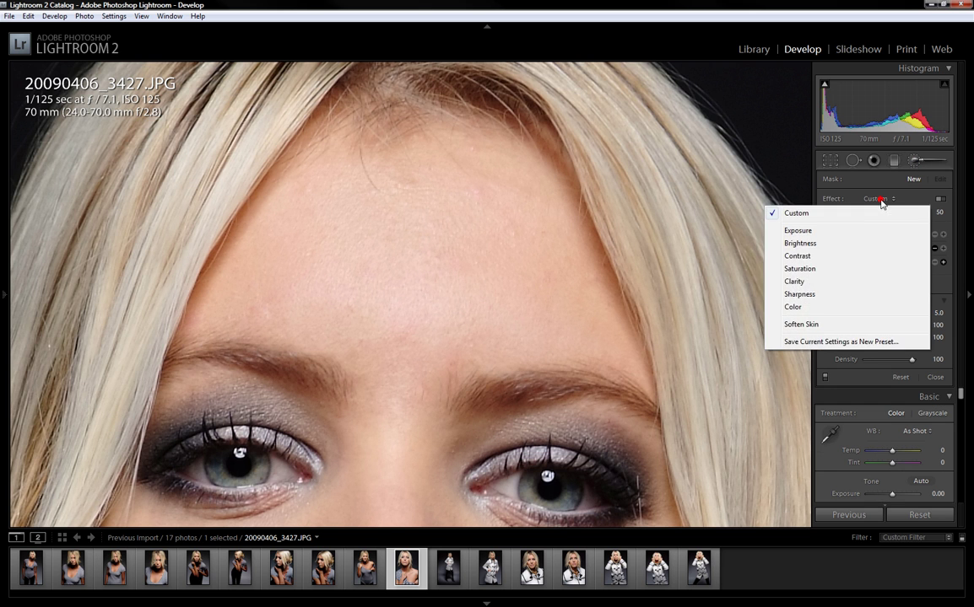
left_click(789, 325)
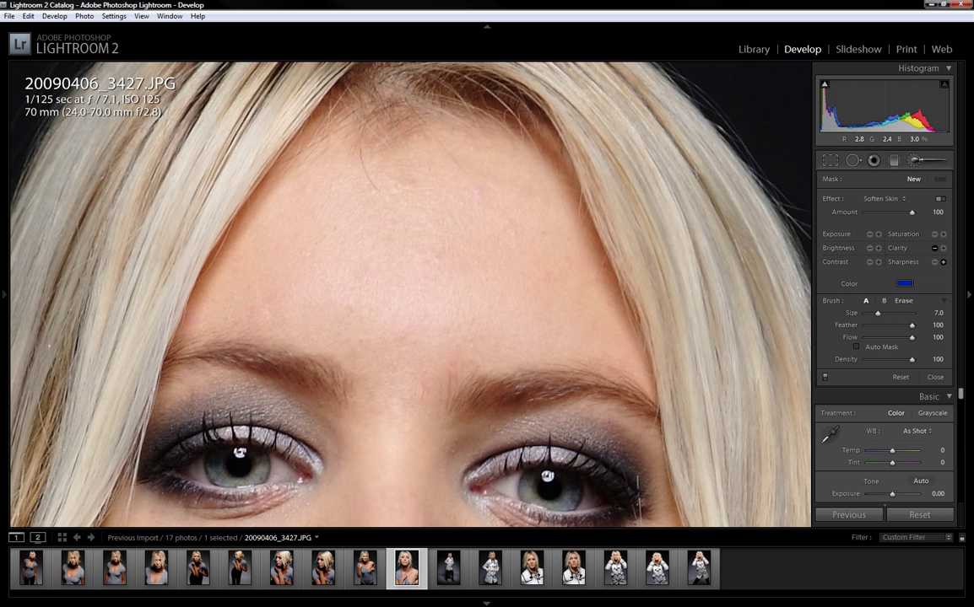
Set the effect amount to 50, brush the softening over the forehead skin and hide the edit pin.
scroll(764, 114, "up", 2)
scroll(764, 113, "down", 1)
left_click_drag(911, 212, 888, 215)
left_click_drag(556, 179, 560, 278)
key("h")
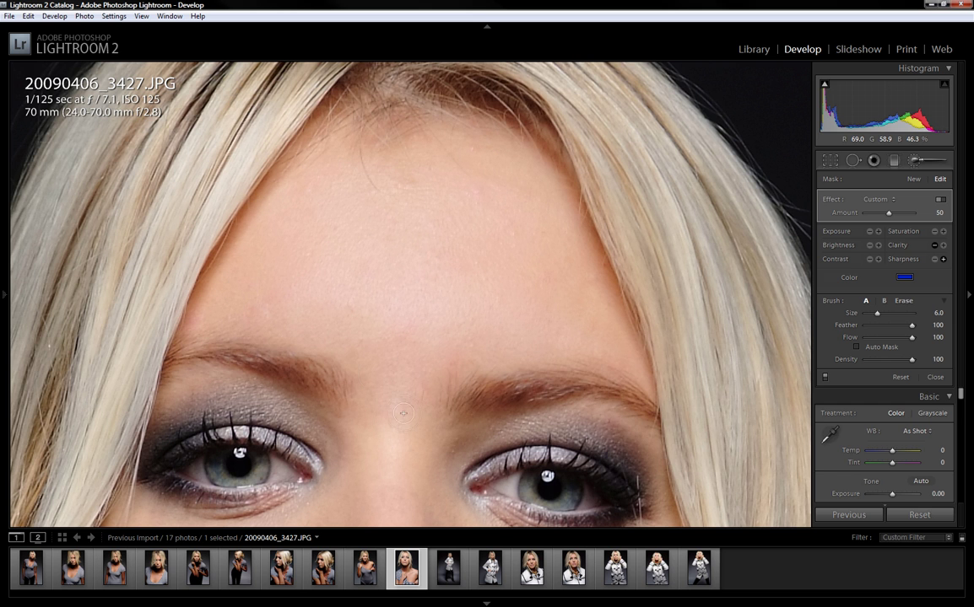
Brush the skin softening over the nose, both cheeks, jaw and chin, avoiding the eyes and lips.
key("bracketleft")
key("bracketleft")
left_click_drag(379, 498, 442, 137)
left_click(442, 135)
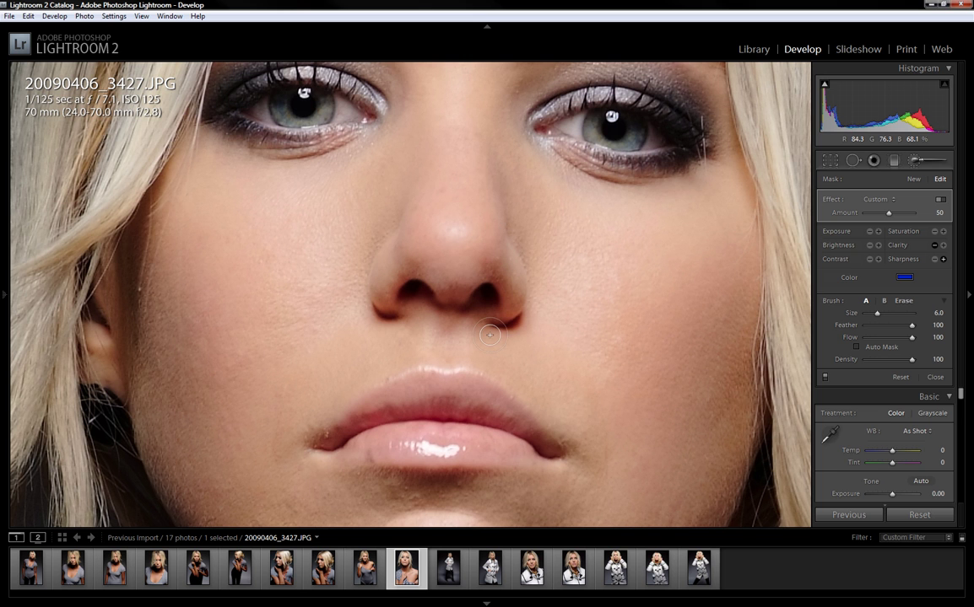
mouse_move(542, 366)
left_mouse_down()
mouse_move(575, 469)
mouse_move(328, 456)
mouse_move(390, 425)
mouse_move(535, 434)
mouse_move(493, 400)
left_mouse_up()
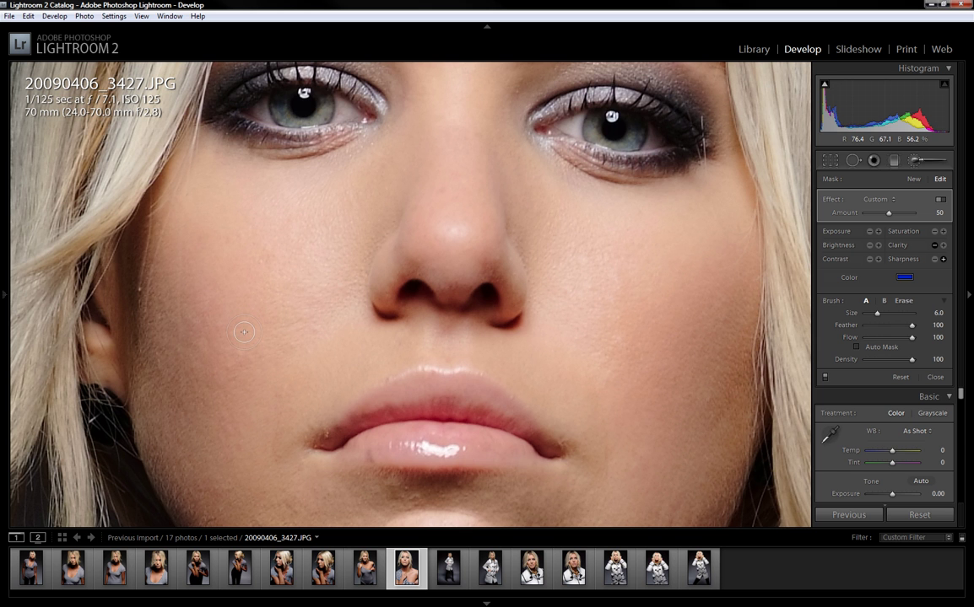
mouse_move(233, 352)
left_mouse_down()
mouse_move(270, 183)
mouse_move(256, 151)
left_mouse_up()
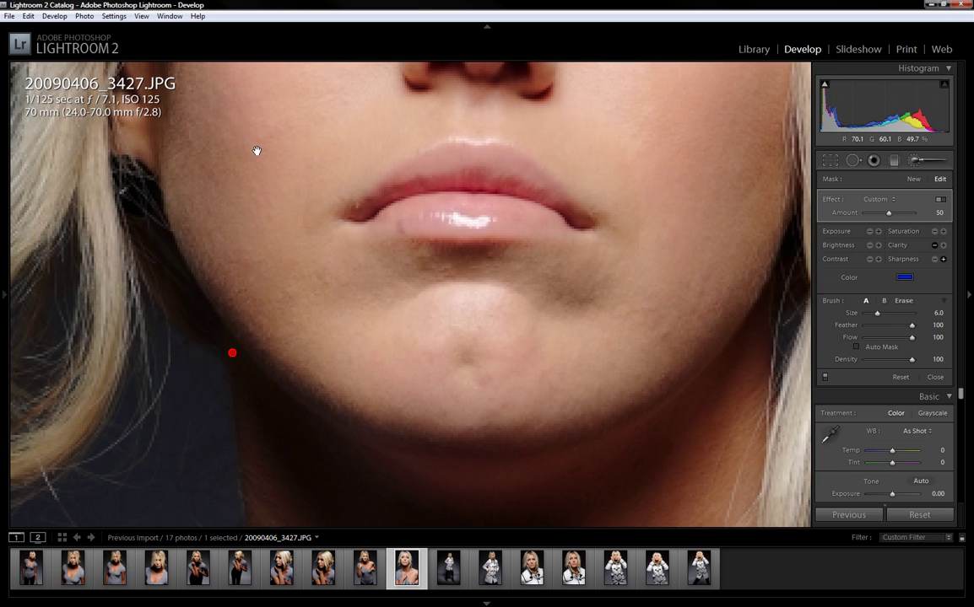
left_click_drag(255, 300, 346, 306)
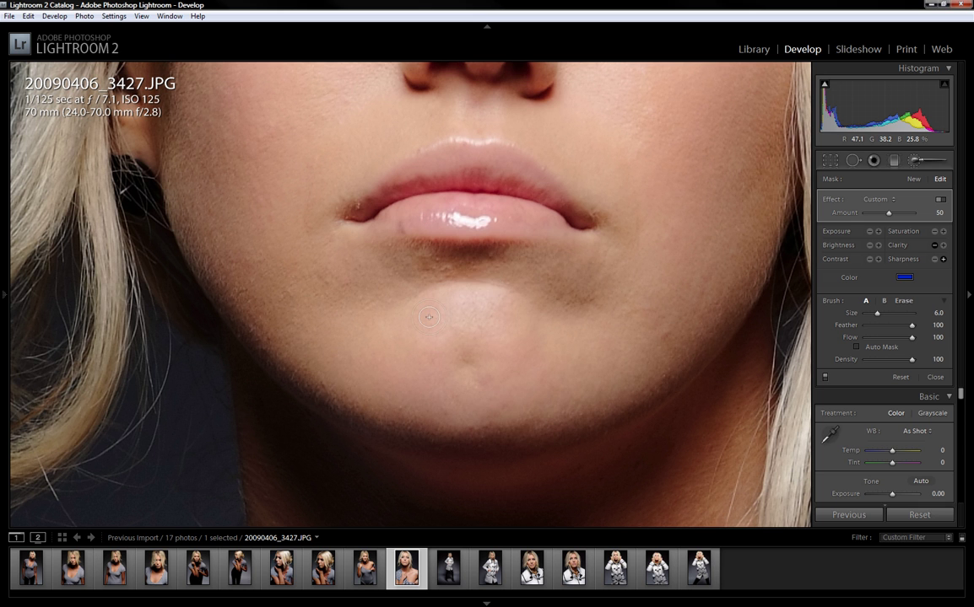
Enlarge the Adjustment Brush to size 11 and brush the skin softening over the neck below the chin.
left_click_drag(429, 317, 407, 44)
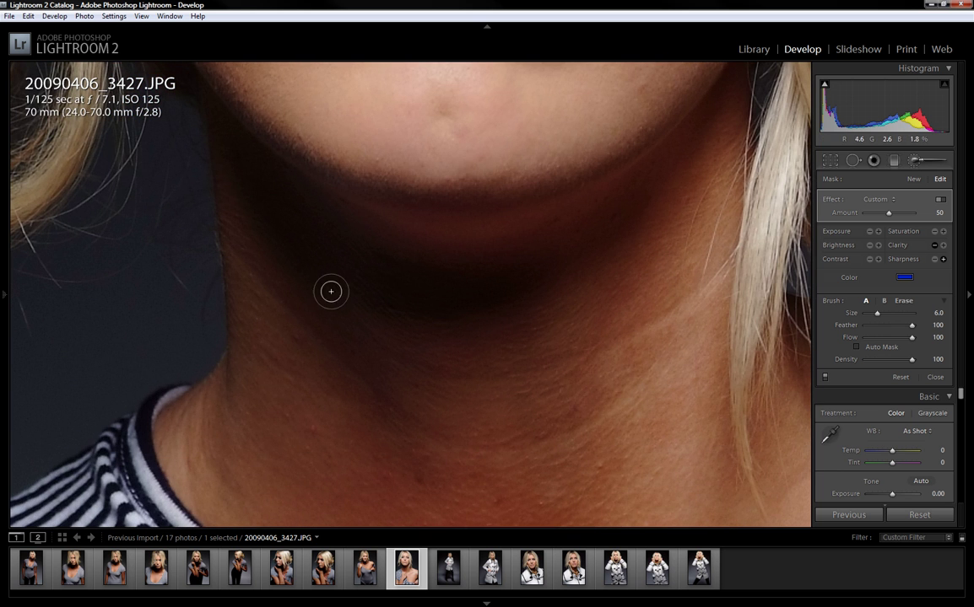
key("bracketright")
key("bracketright")
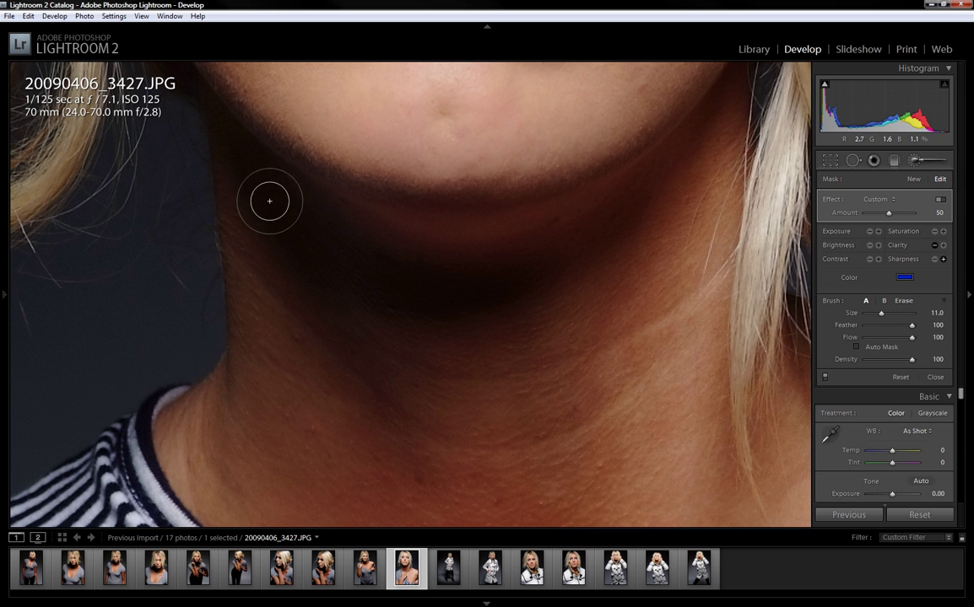
key("bracketright")
key("bracketright")
key("bracketright")
left_click_drag(264, 167, 345, 223)
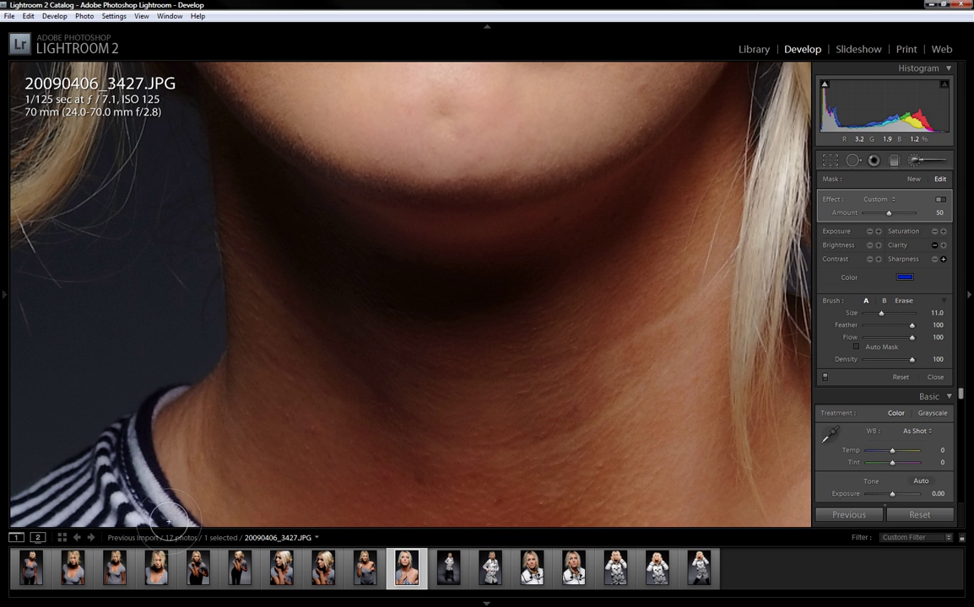
Brush the skin softening over the throat, bare shoulder and chest down to the shirt's neckline.
left_click_drag(314, 455, 243, 217)
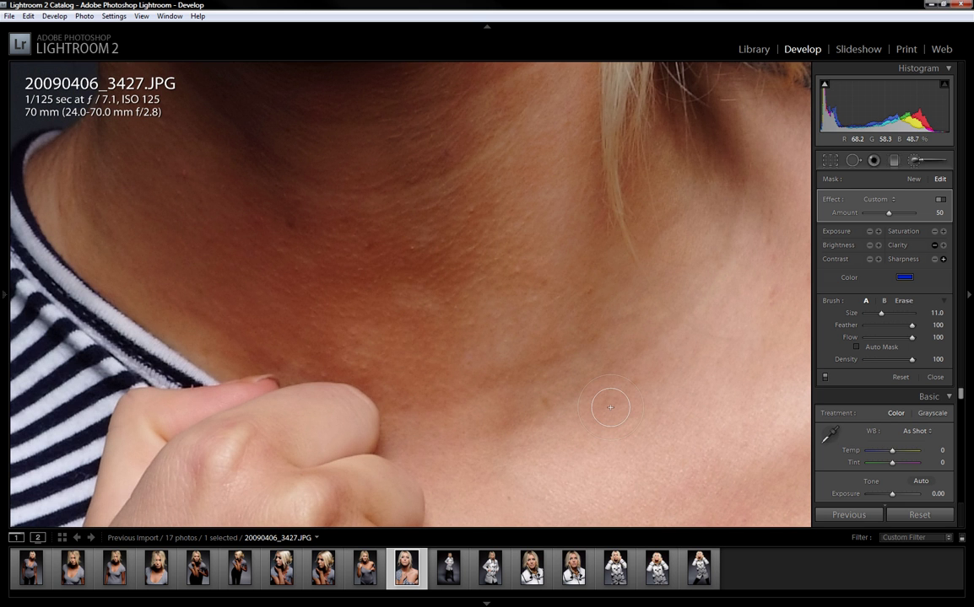
key("ctrl+minus")
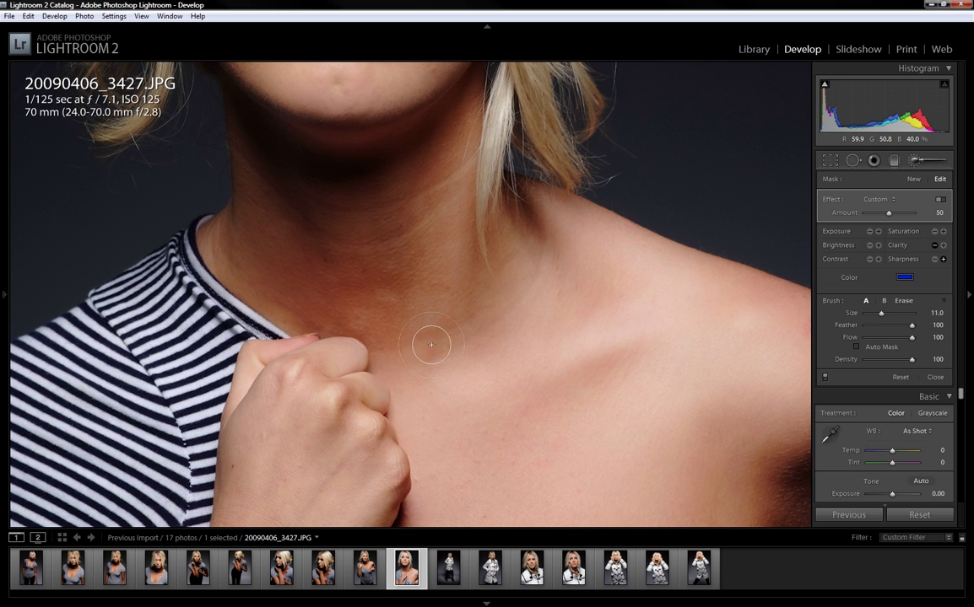
left_click_drag(447, 388, 414, 204)
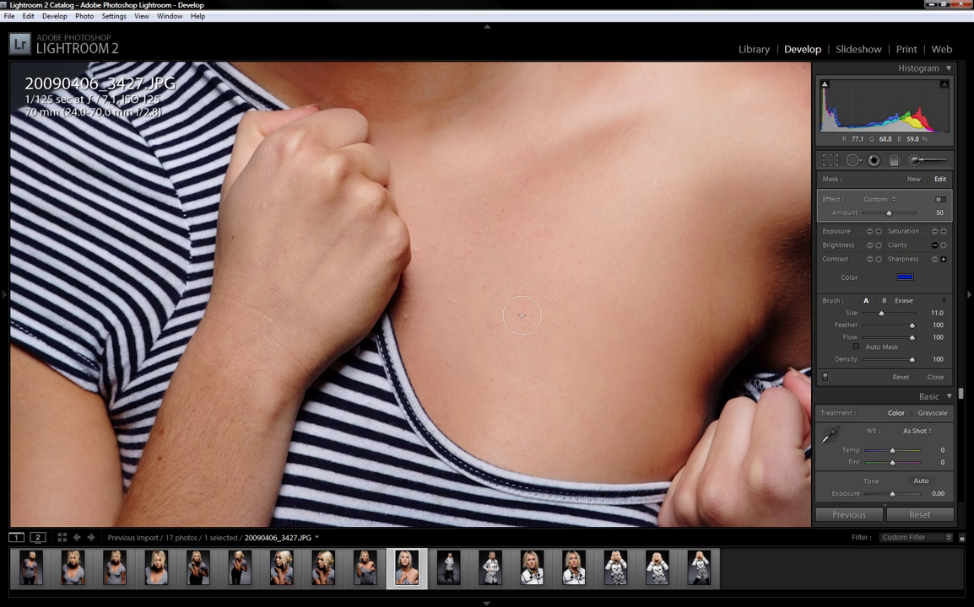
Close the Adjustment Brush, hide the adjustment panels and examine the softened skin on the whole portrait and the face.
key("ctrl+0")
key("z")
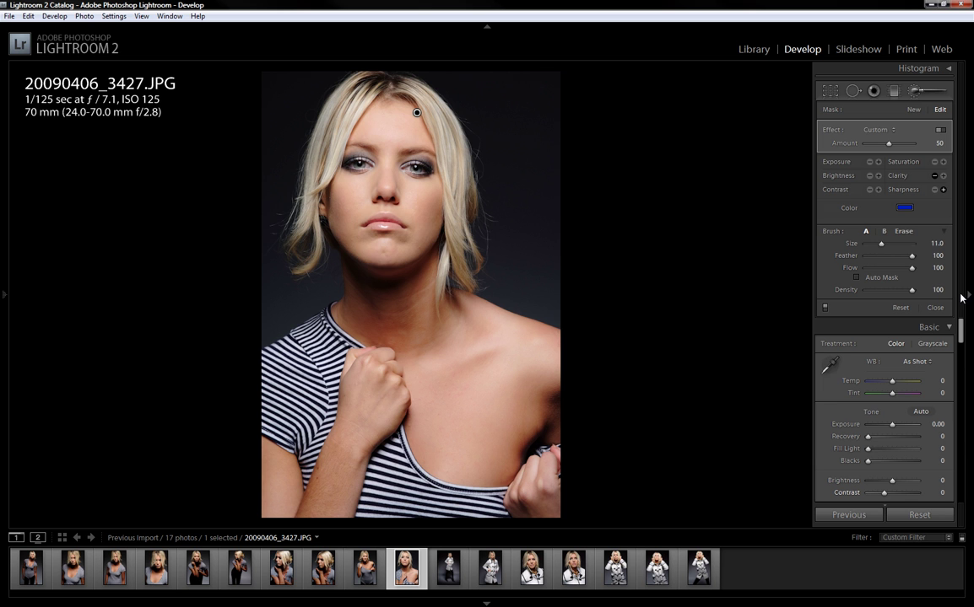
left_click(912, 92)
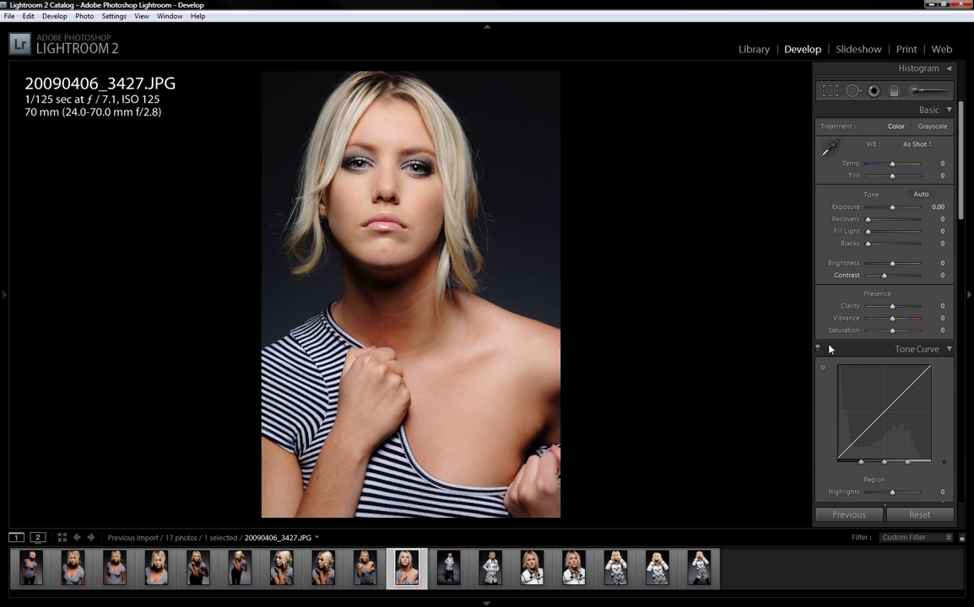
left_click(968, 295)
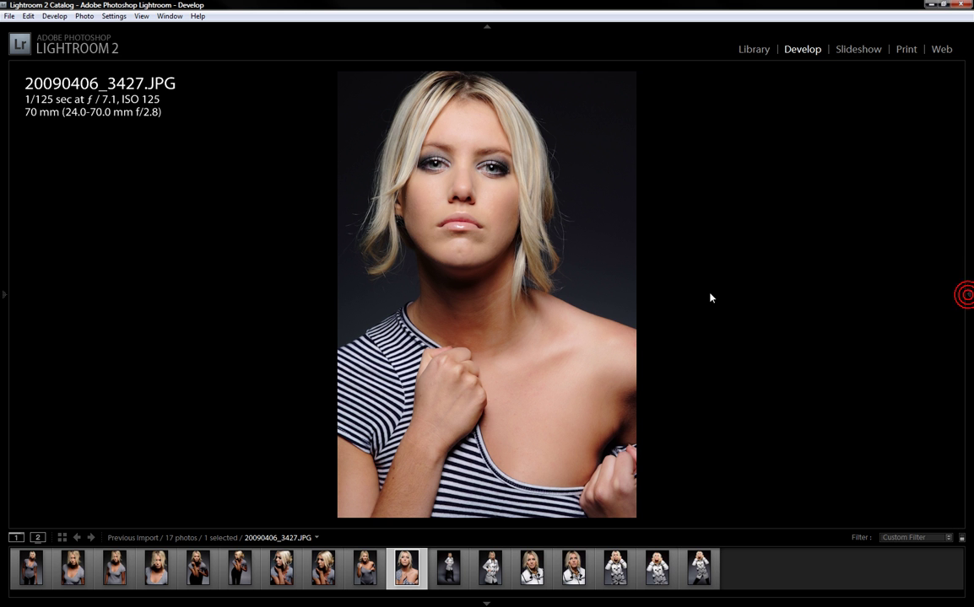
left_click(390, 237)
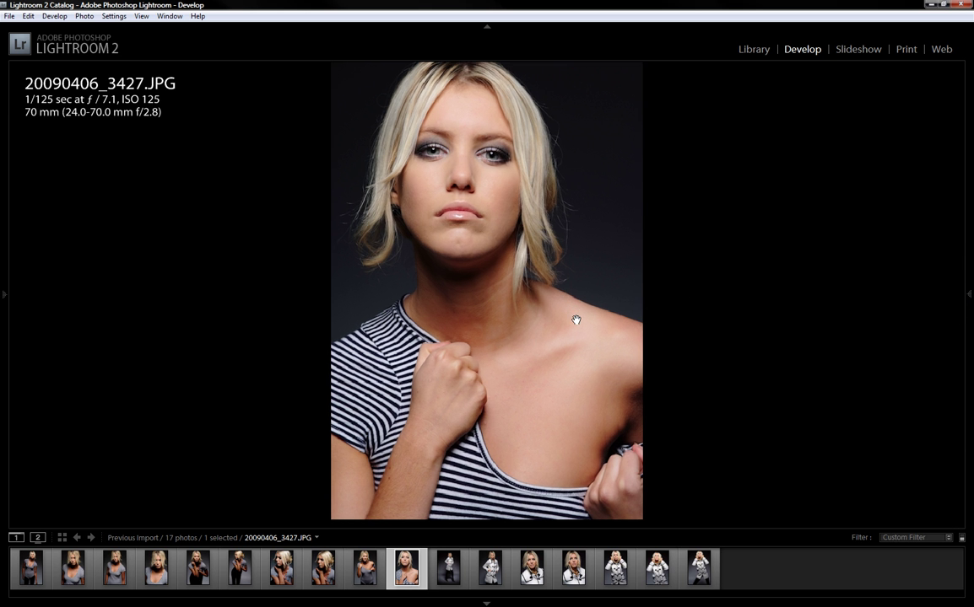
mouse_move(305, 250)
left_mouse_down()
mouse_move(328, 175)
mouse_move(332, 269)
left_mouse_up()
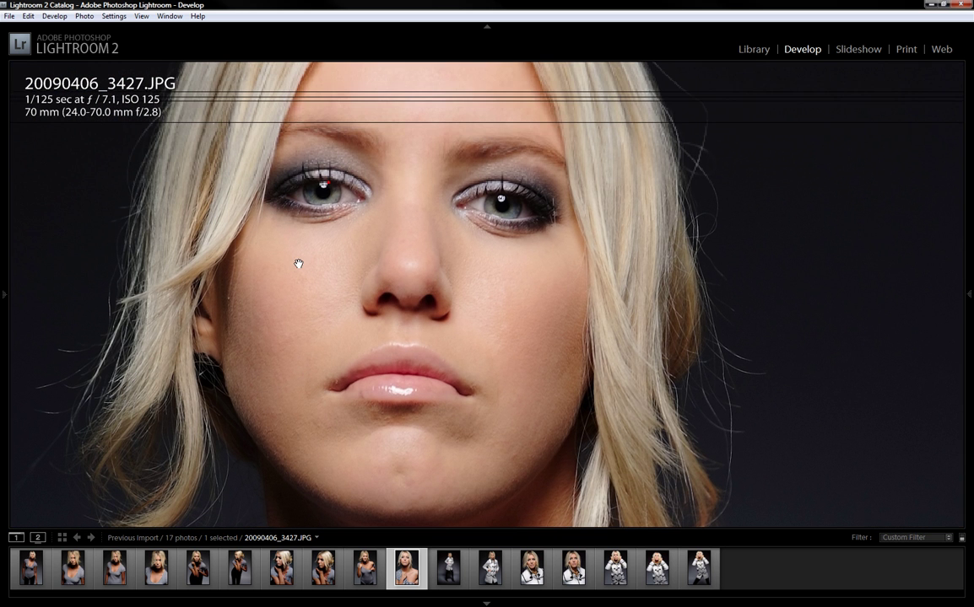
Show the edit history of the whole portrait, revert to the Import state and zoom in on the unsoftened face.
mouse_move(292, 240)
left_mouse_down()
mouse_move(293, 386)
mouse_move(314, 324)
left_mouse_up()
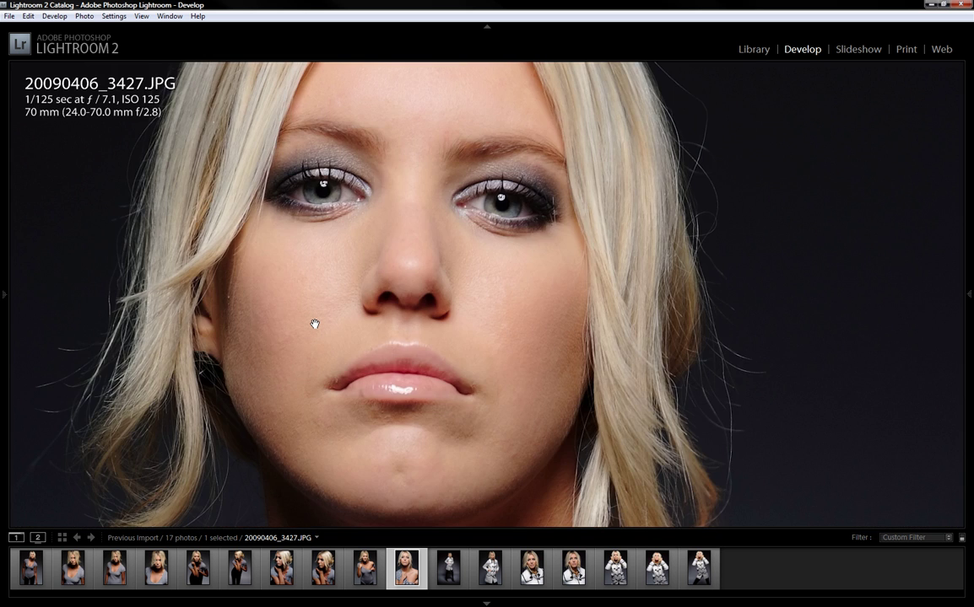
left_click(314, 324)
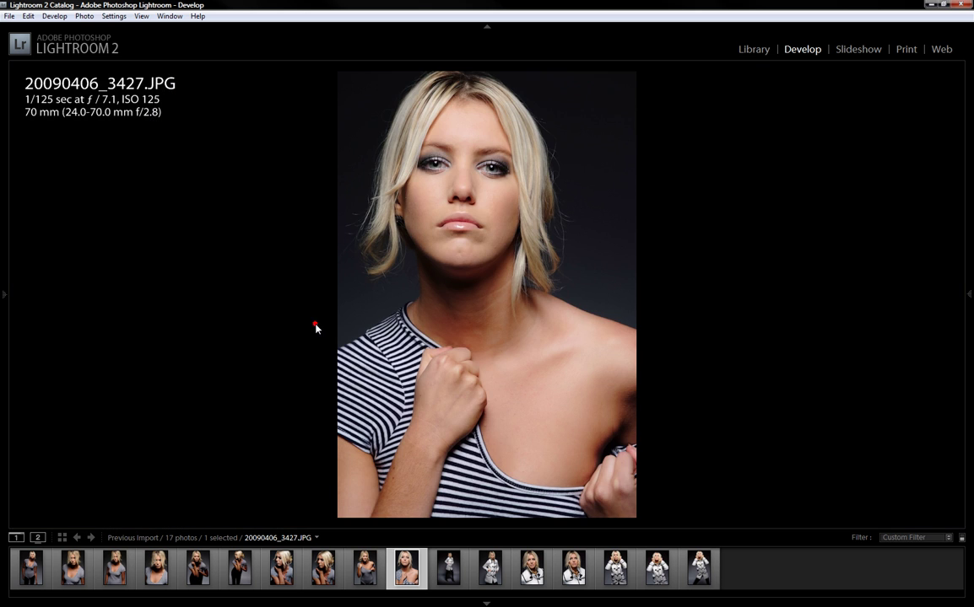
left_click(6, 292)
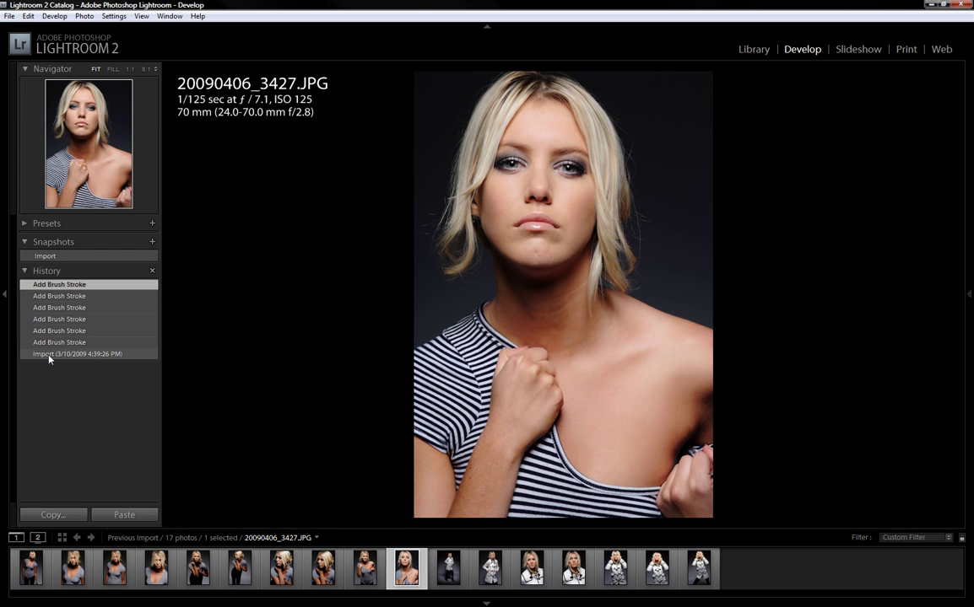
left_click(49, 354)
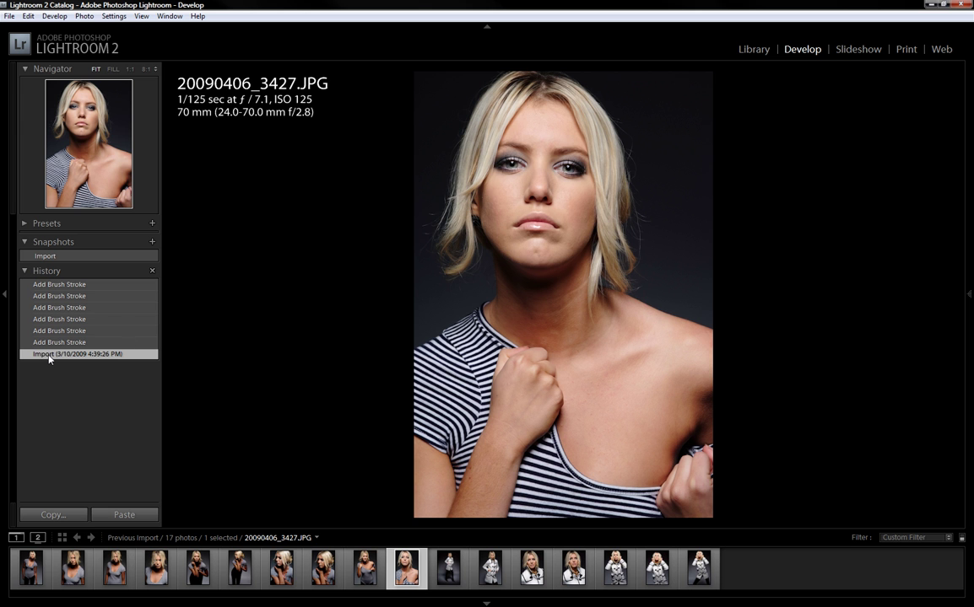
left_click(611, 226)
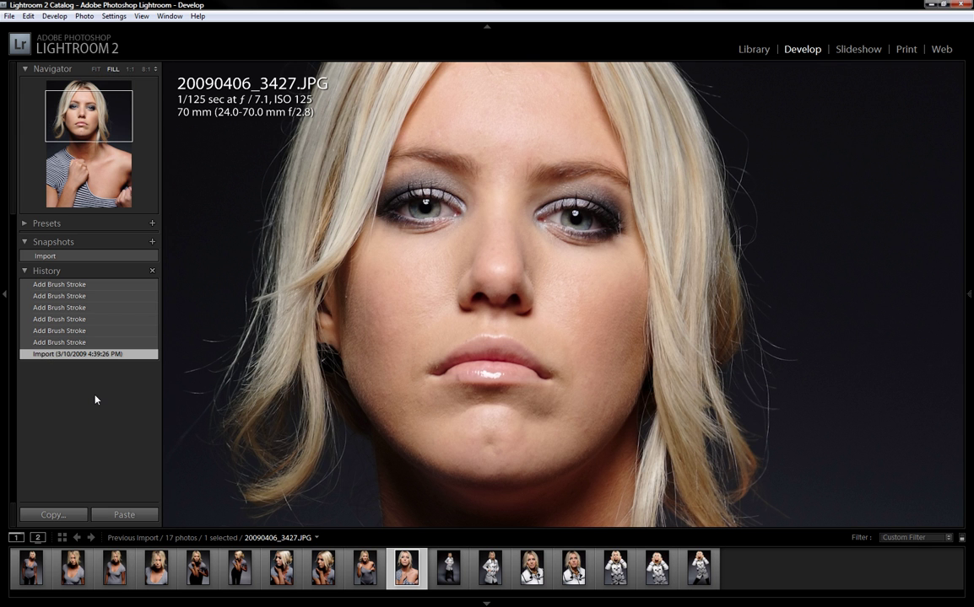
Compare the face between the latest Add Brush Stroke and Import history states, restore the latest stroke and hide the history.
left_click(51, 285)
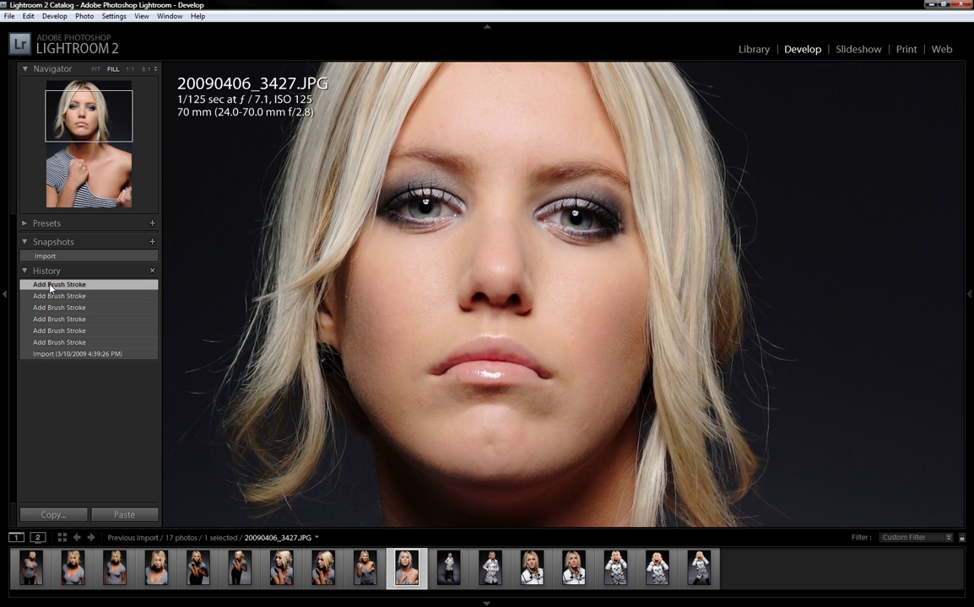
left_click(49, 354)
left_click(49, 285)
left_click(4, 293)
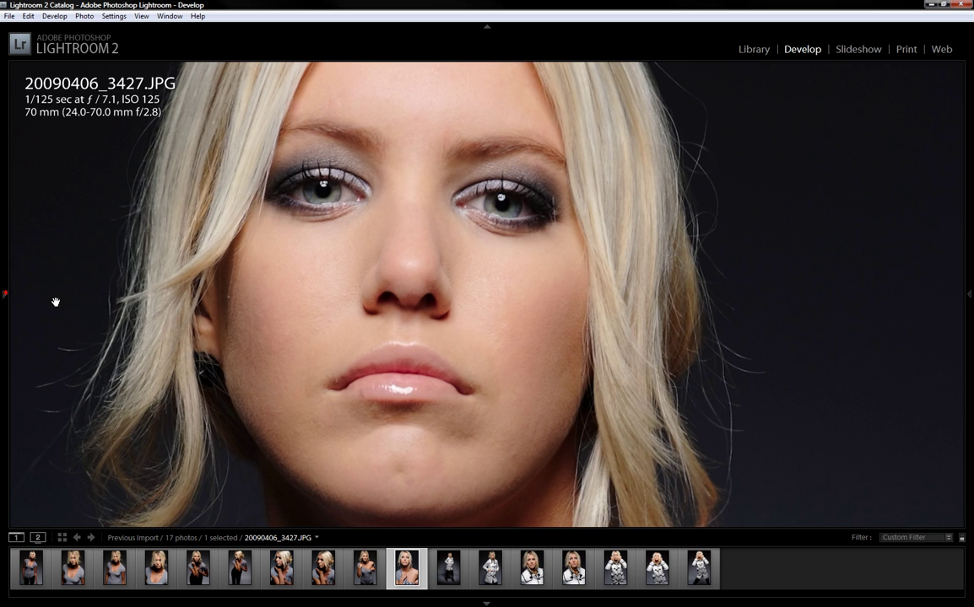
Zoom out to the whole softened portrait and switch to the Timography website in the web browser.
left_click(350, 338)
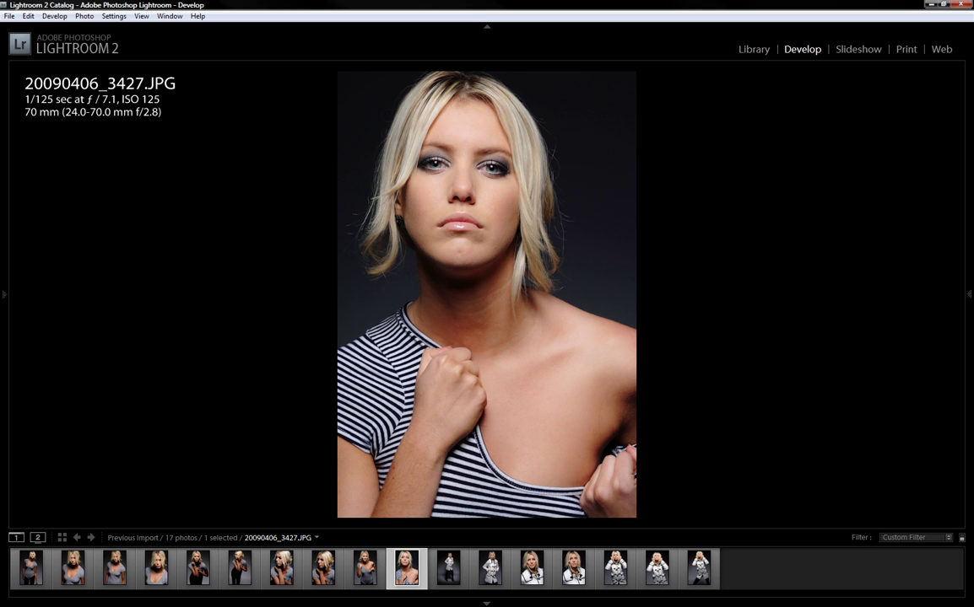
key("alt+Tab")
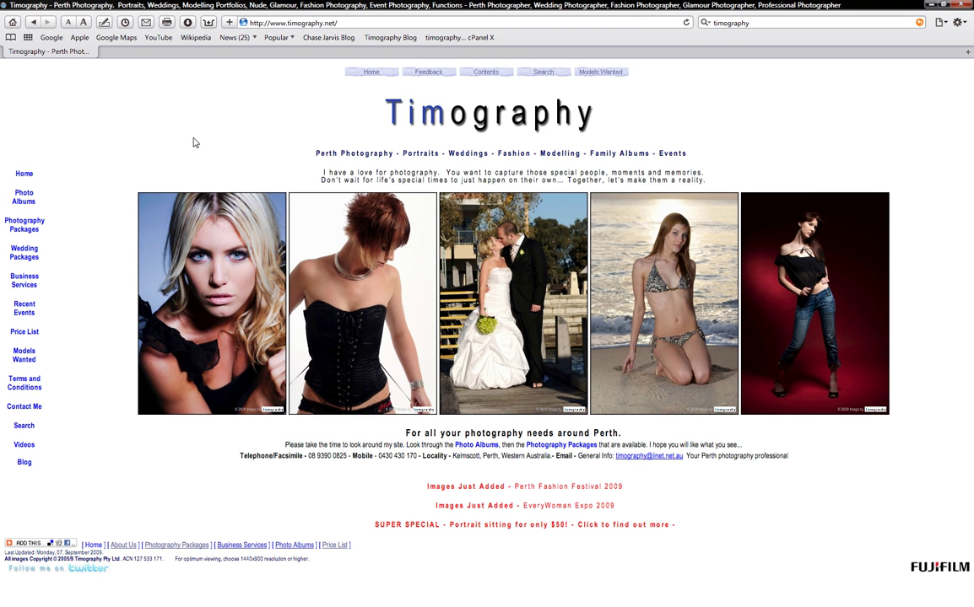